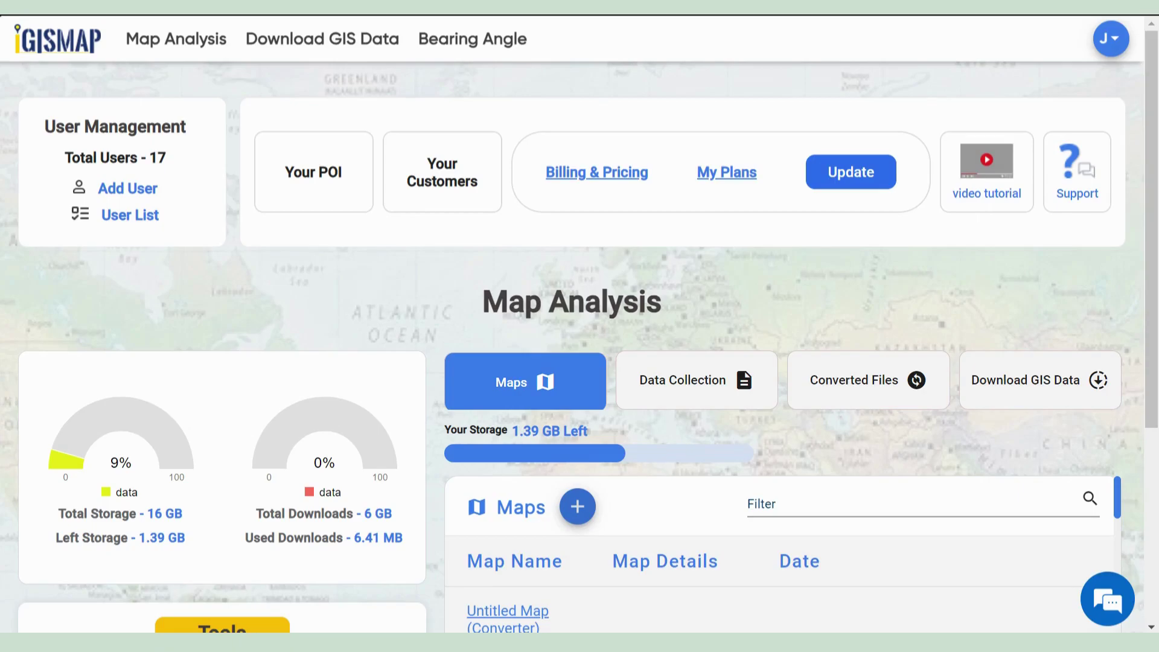
- Create a new map project titled "National Highway Dustbin Mapping"
{"action": "left_click", "coordinate": [578, 506]}
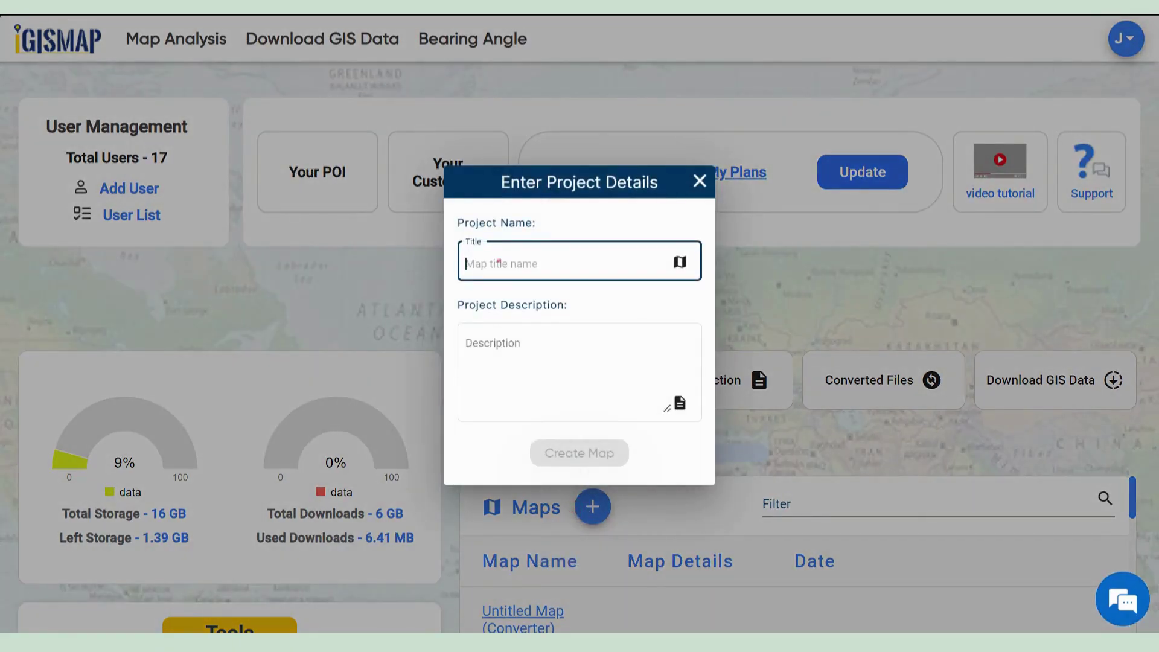
{"action": "left_click", "coordinate": [499, 261]}
{"action": "type", "text": "N"}
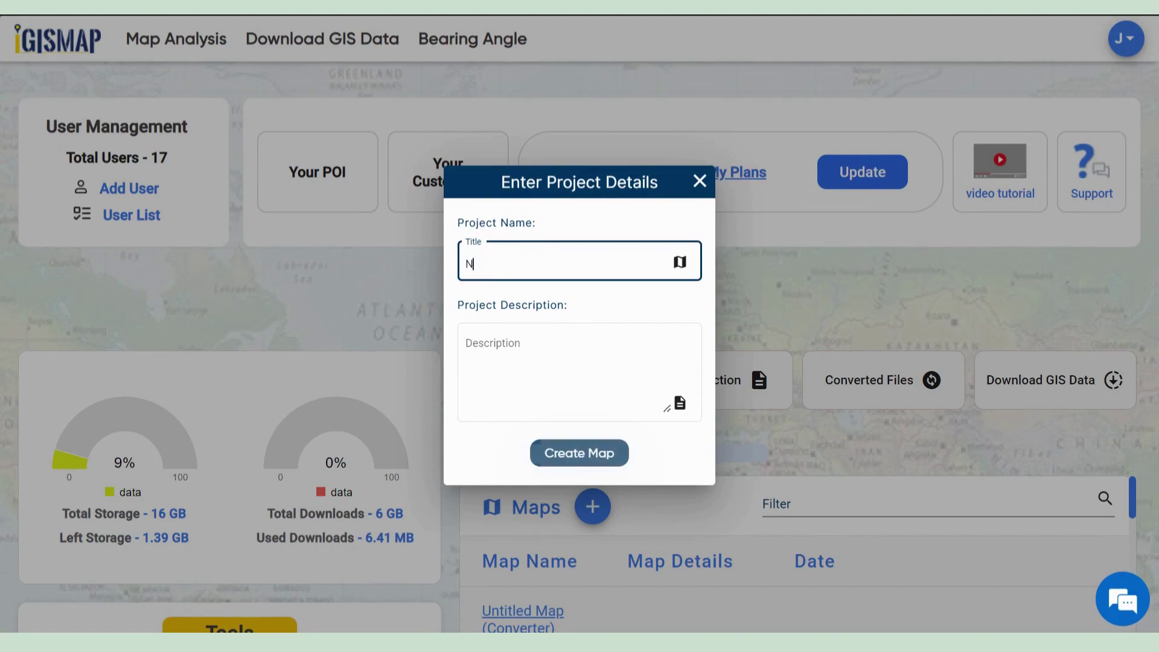
{"action": "type", "text": "ational Highway"}
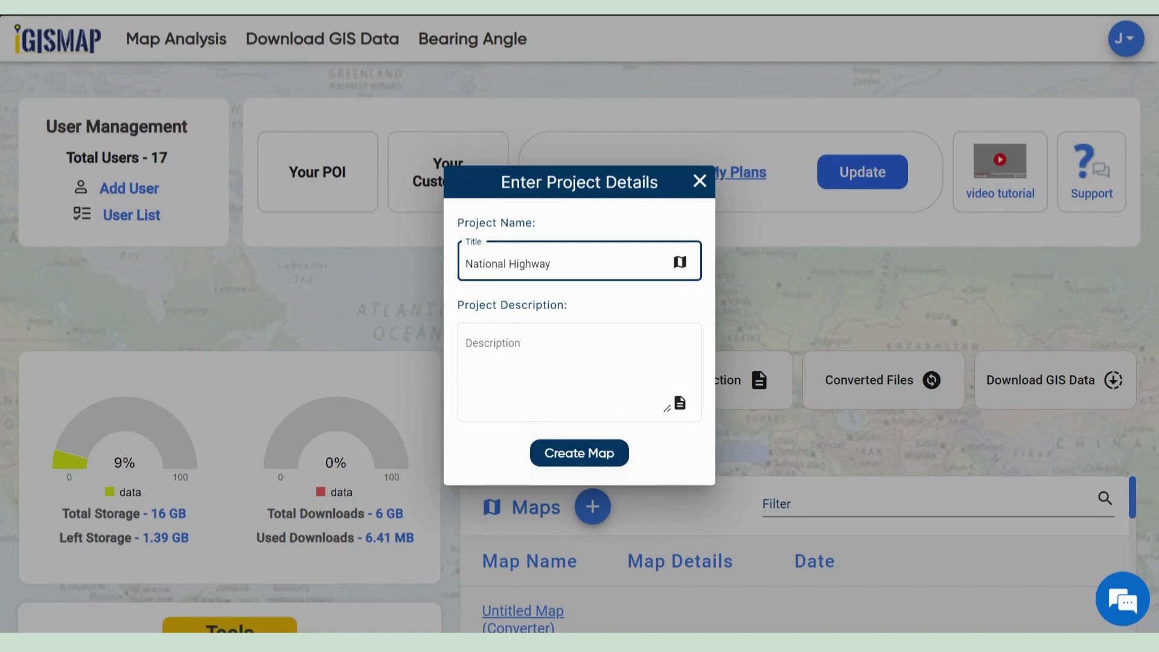
{"action": "type", "text": " Dustbin Mapping"}
{"action": "left_click", "coordinate": [613, 452]}
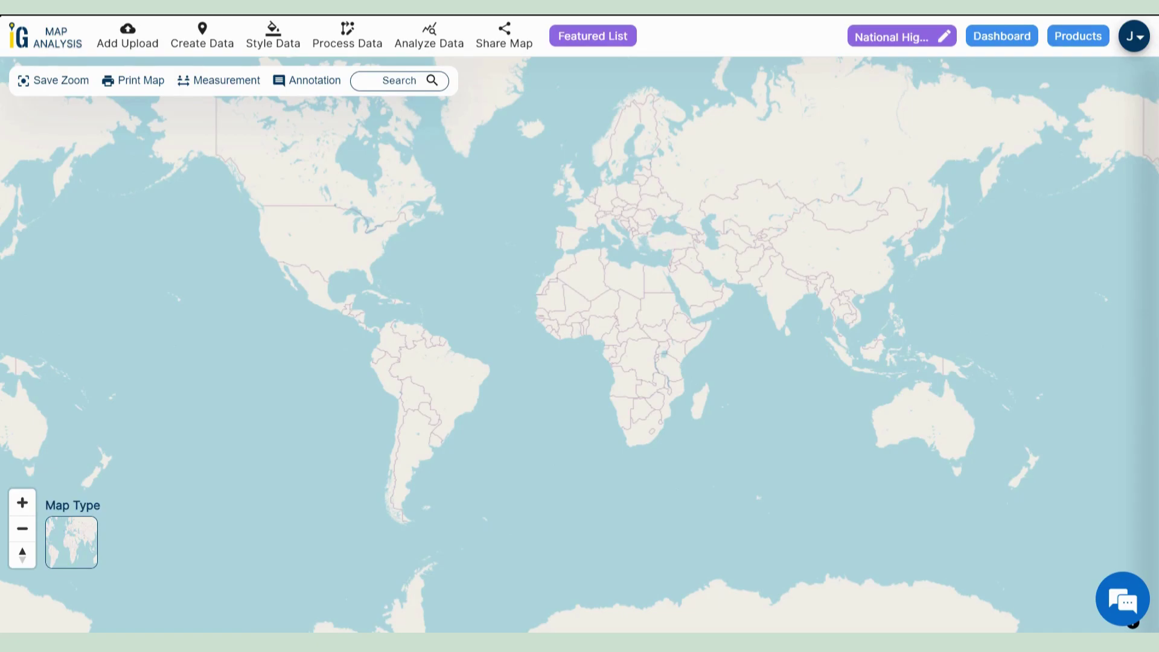
- Add GIS data to the map by running an AI-based search for "National Highway of Indore"
{"action": "left_click", "coordinate": [126, 44]}
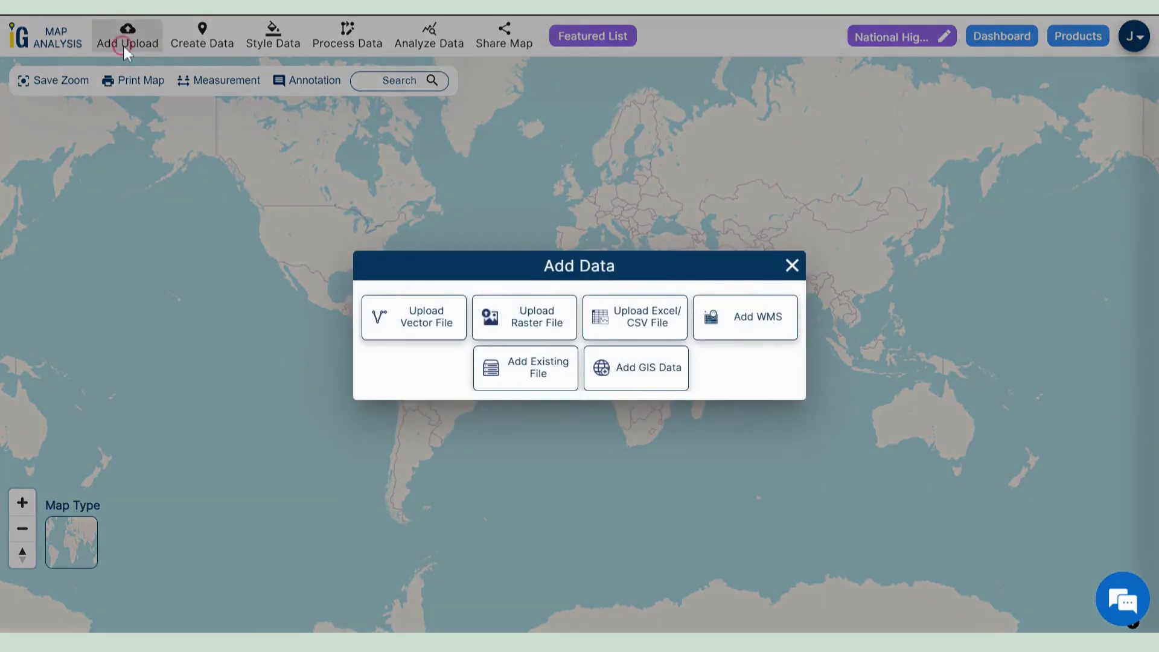
{"action": "left_click", "coordinate": [643, 383]}
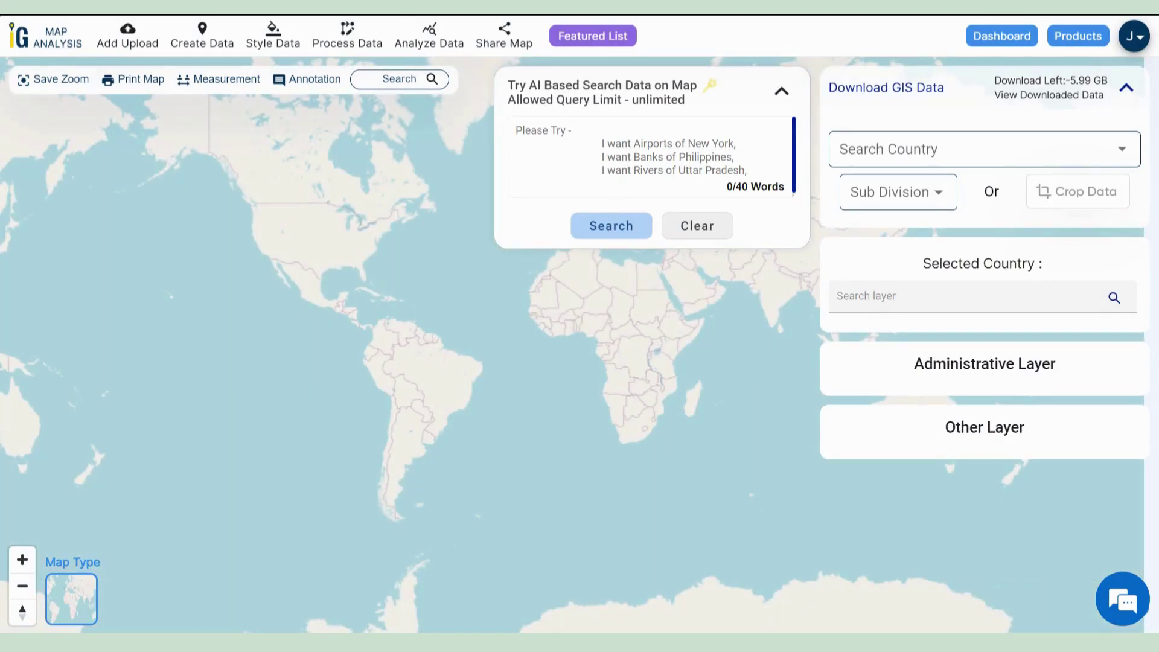
{"action": "left_click", "coordinate": [617, 175]}
{"action": "type", "text": "Nat"}
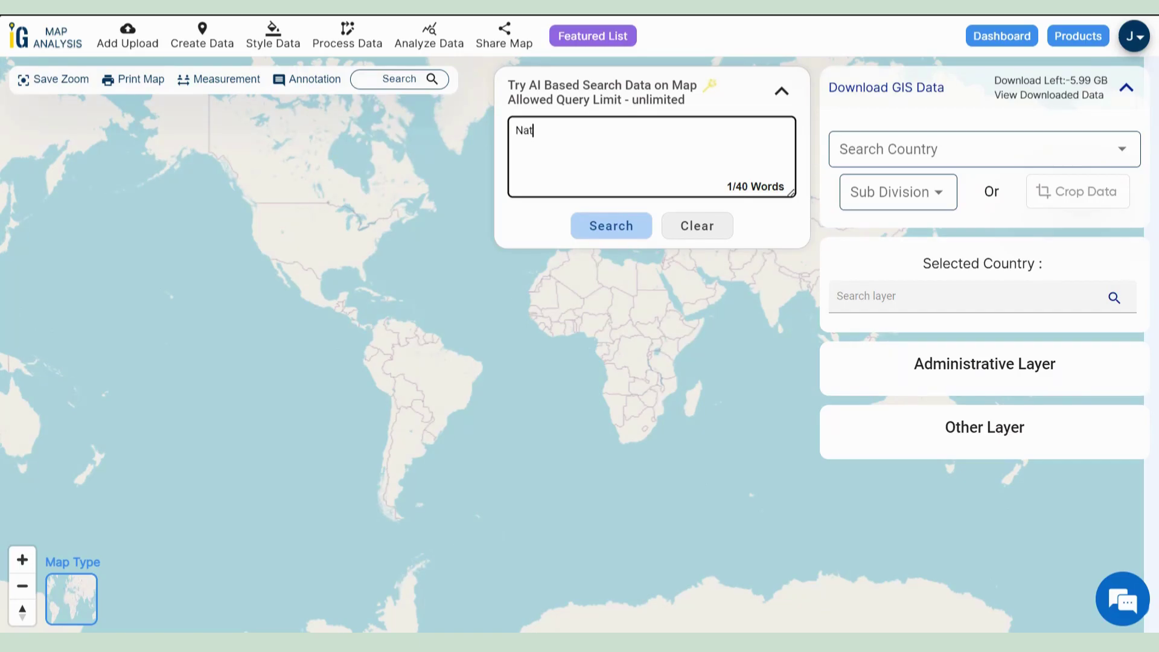
{"action": "type", "text": "ional Highway of Indore"}
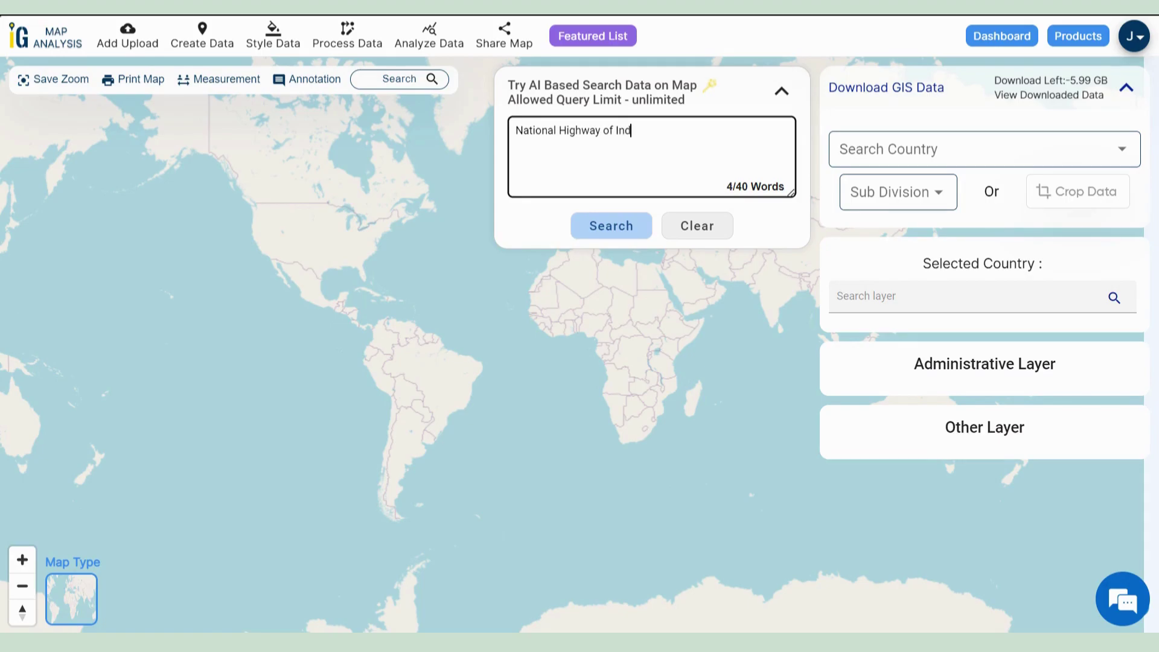
{"action": "left_click", "coordinate": [625, 234]}
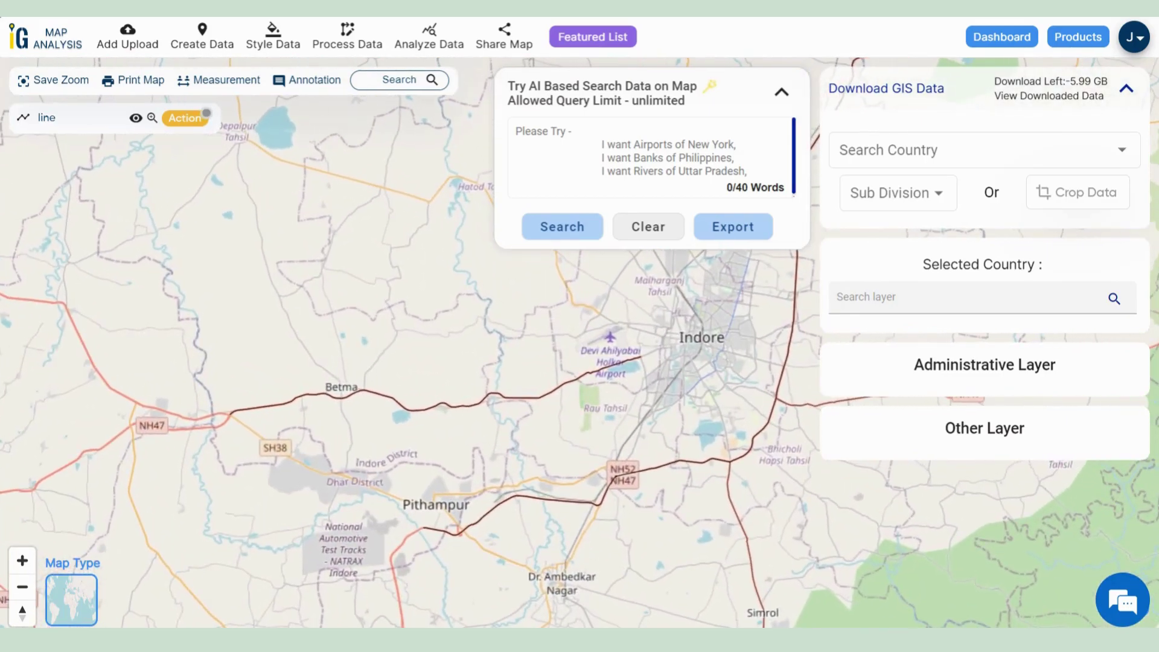
- Collapse the AI search and Download GIS Data sections to uncover the map around Indore
{"action": "left_click", "coordinate": [782, 97]}
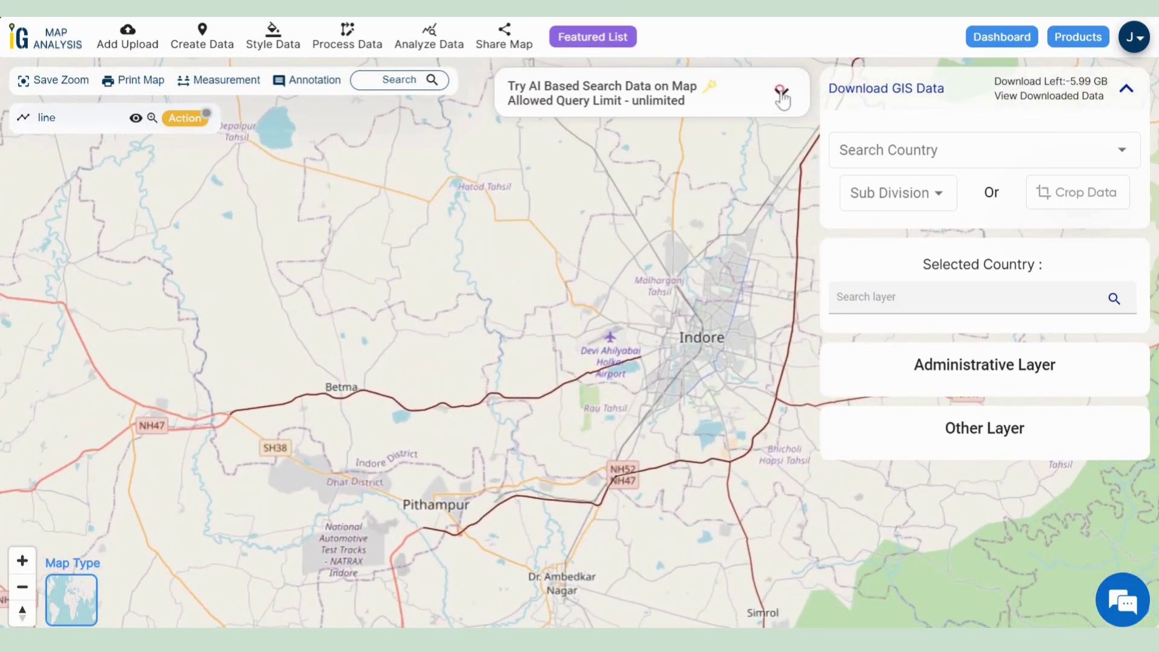
{"action": "left_click", "coordinate": [1126, 91]}
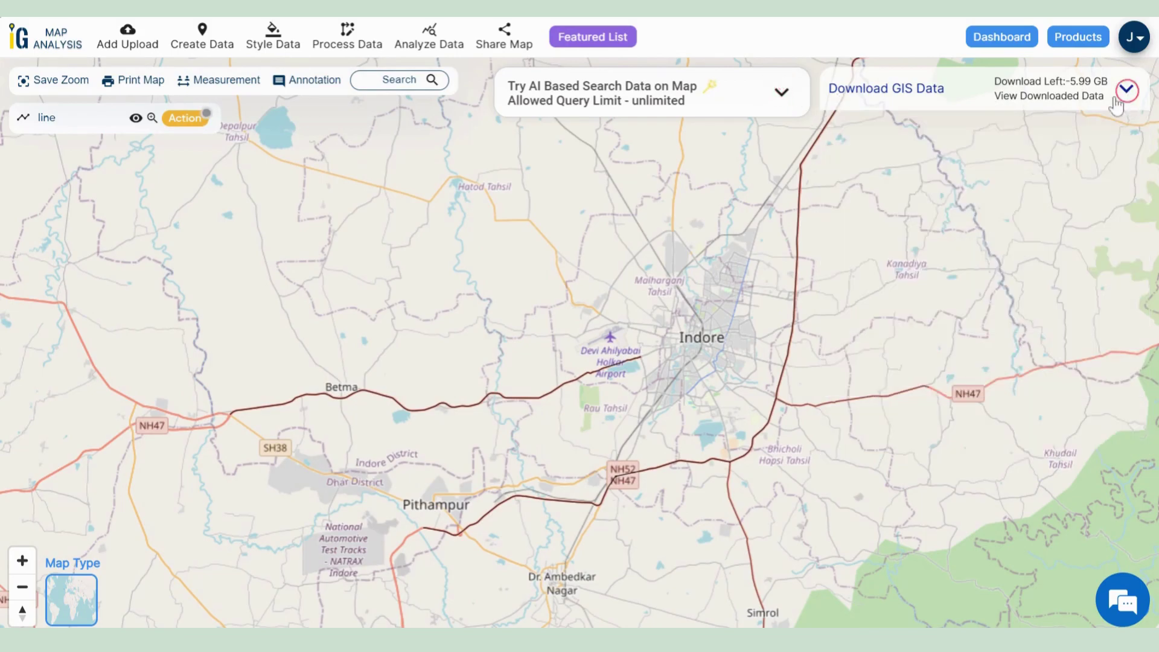
{"action": "left_click_drag", "start_coordinate": [706, 408], "coordinate": [584, 470]}
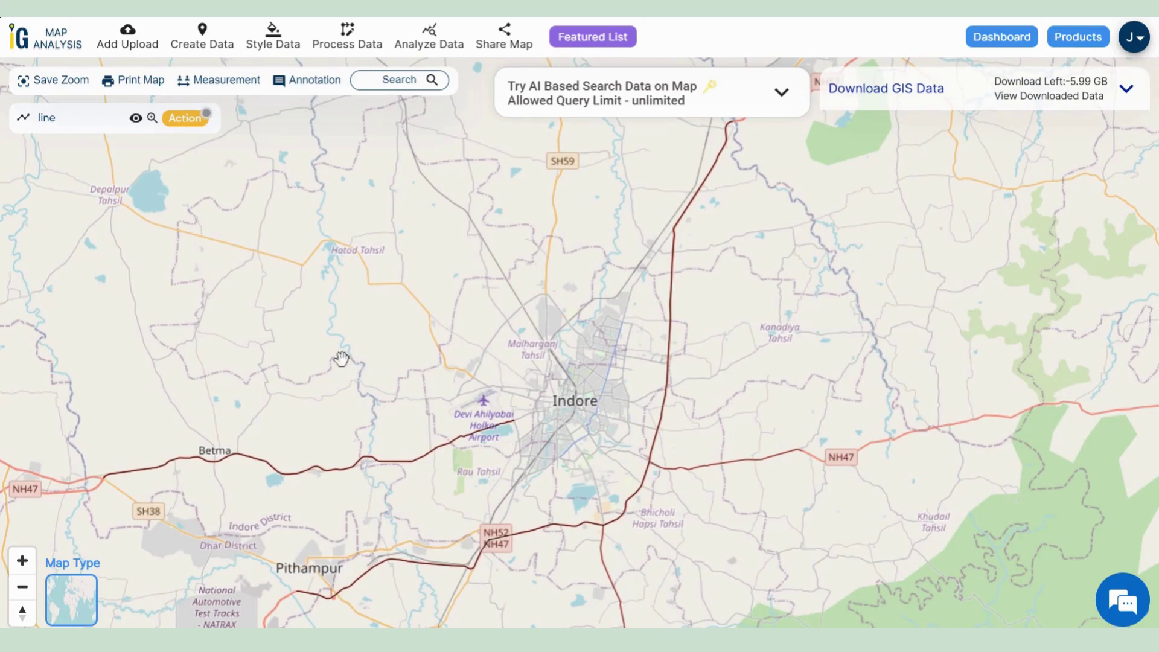
- Rename the highway line layer to NH_Indore and save the name
{"action": "left_click", "coordinate": [185, 119]}
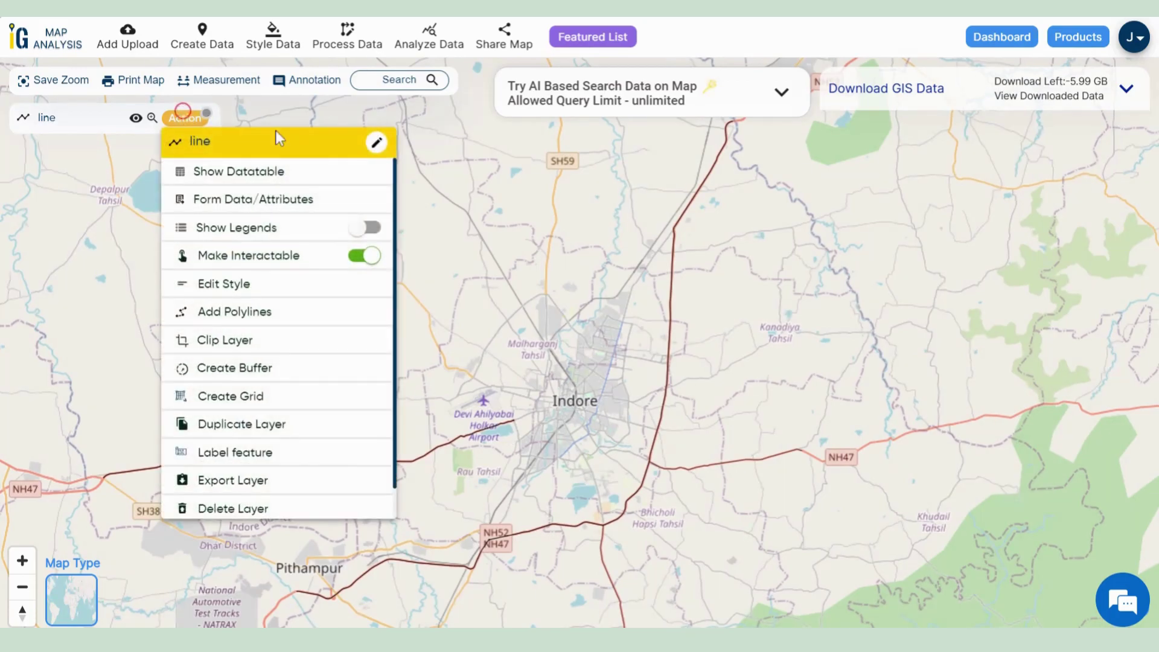
{"action": "left_click", "coordinate": [376, 145]}
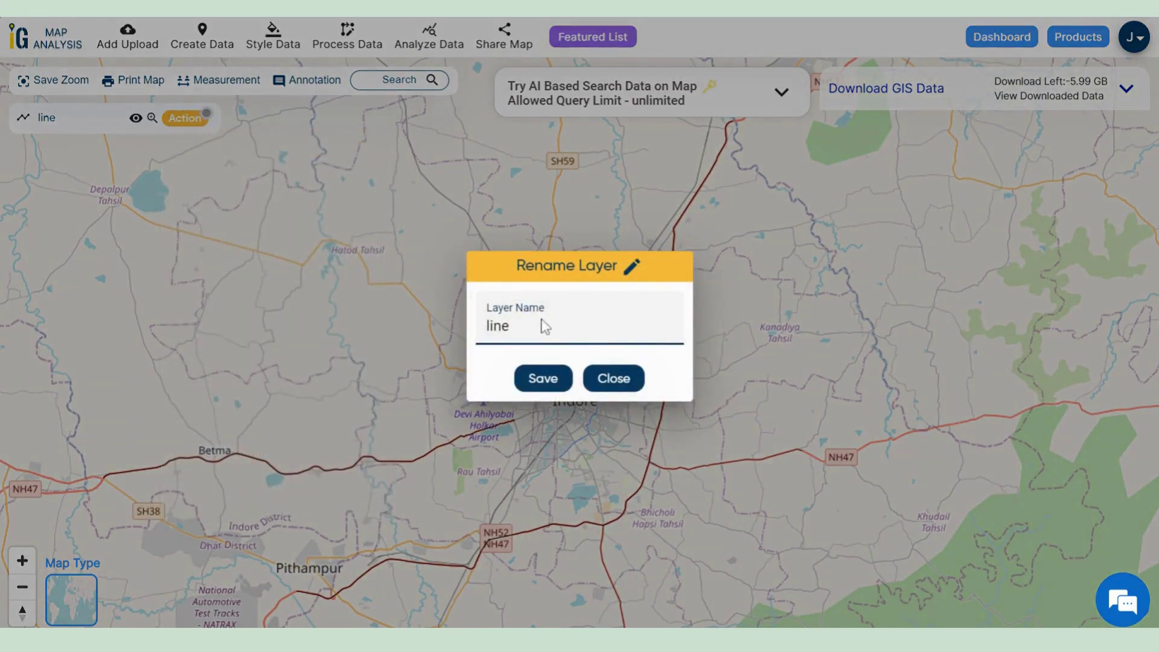
{"action": "key", "text": "BackSpace"}
{"action": "key", "text": "BackSpace"}
{"action": "key", "text": "BackSpace"}
{"action": "key", "text": "BackSpace"}
{"action": "type", "text": "NH_Indore"}
{"action": "left_click", "coordinate": [554, 379]}
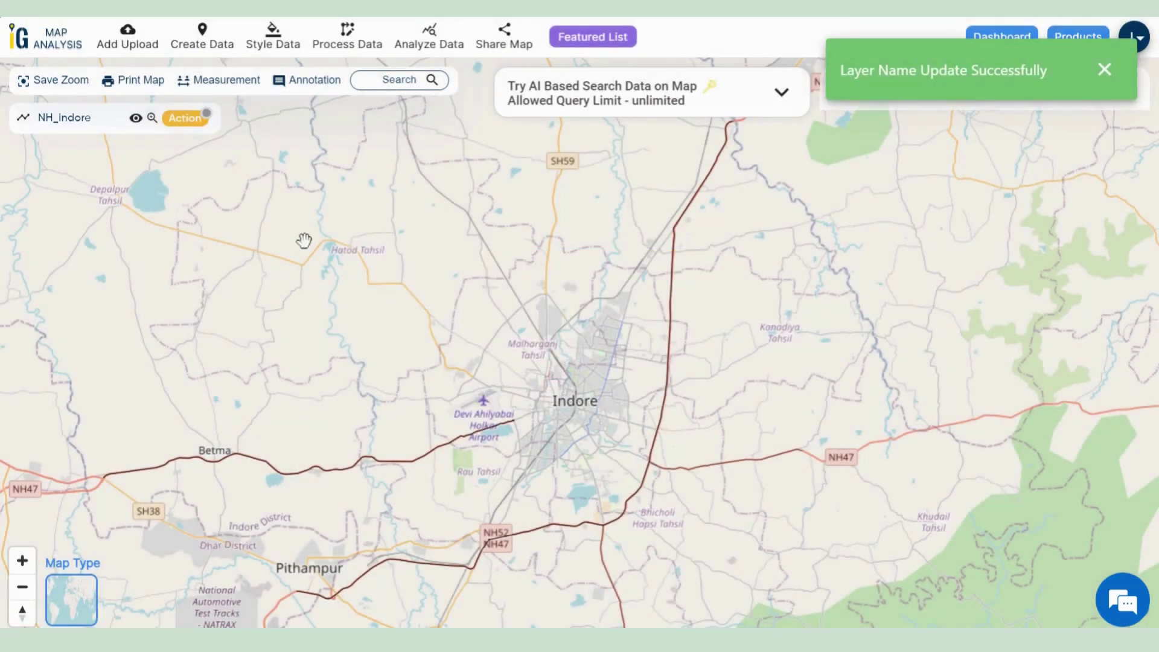
- Open the Basic Style settings of the NH_Indore layer and set its line color to blue #110ef8
{"action": "left_click", "coordinate": [181, 121]}
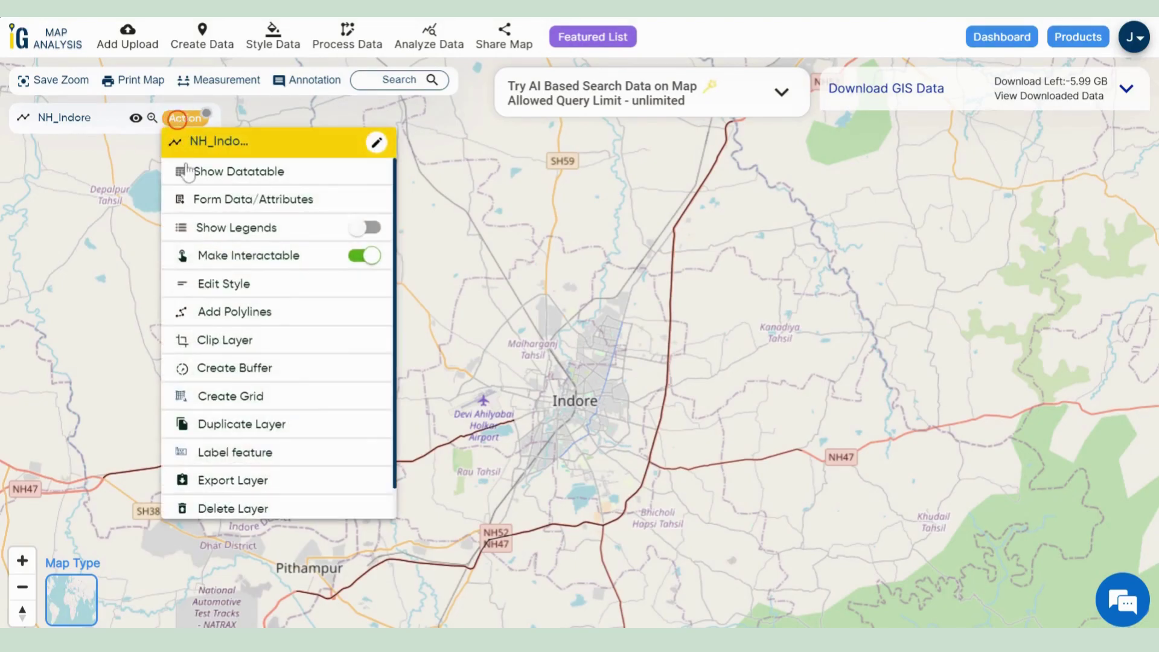
{"action": "mouse_move", "coordinate": [230, 289]}
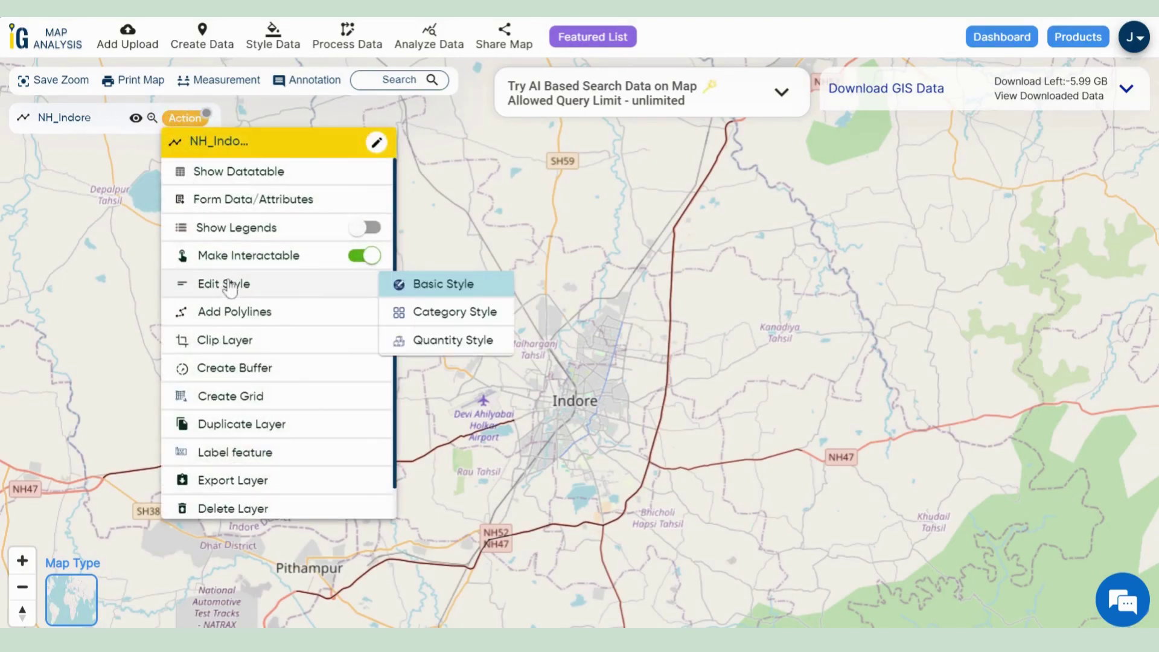
{"action": "left_click", "coordinate": [401, 284]}
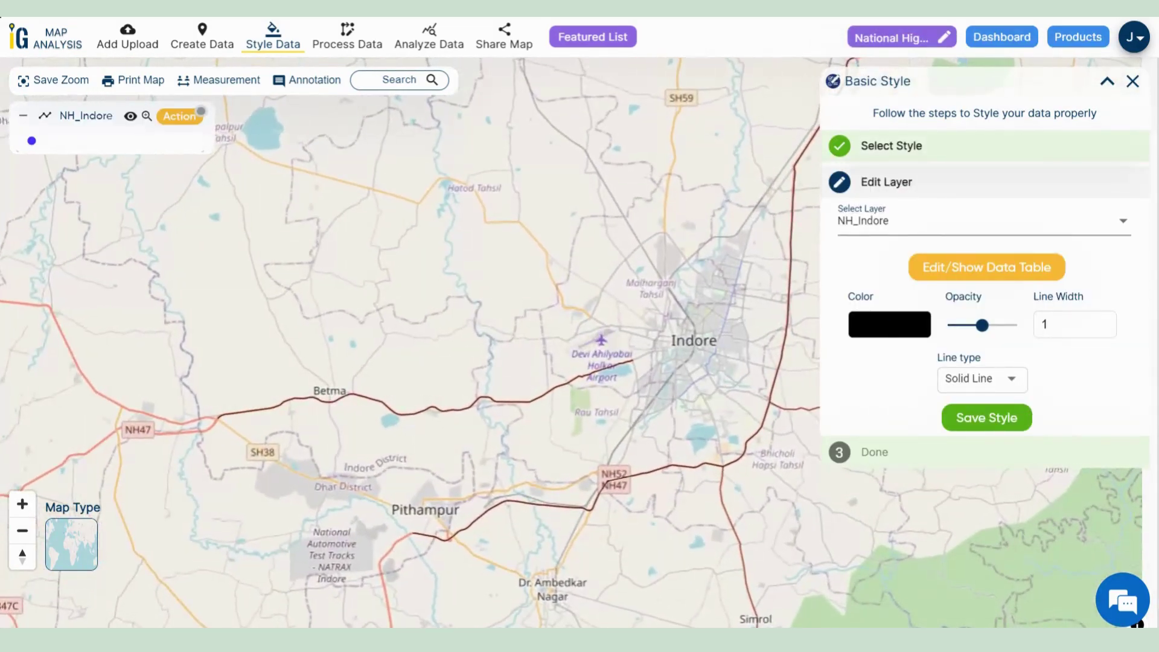
{"action": "left_click", "coordinate": [890, 323]}
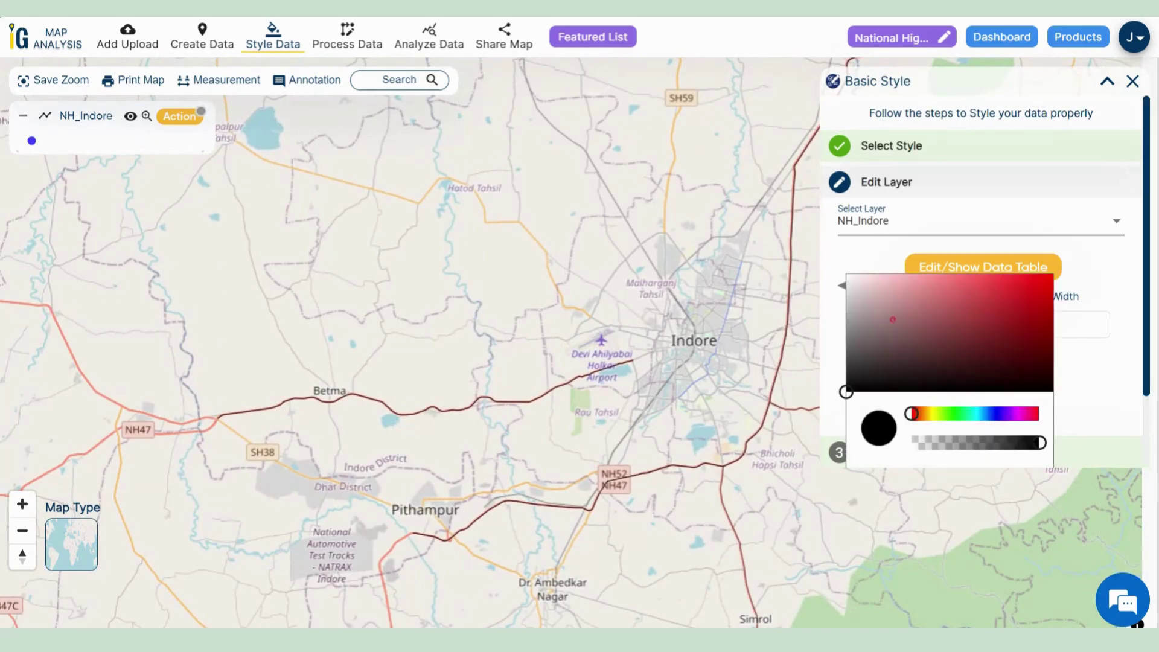
{"action": "left_click", "coordinate": [996, 414]}
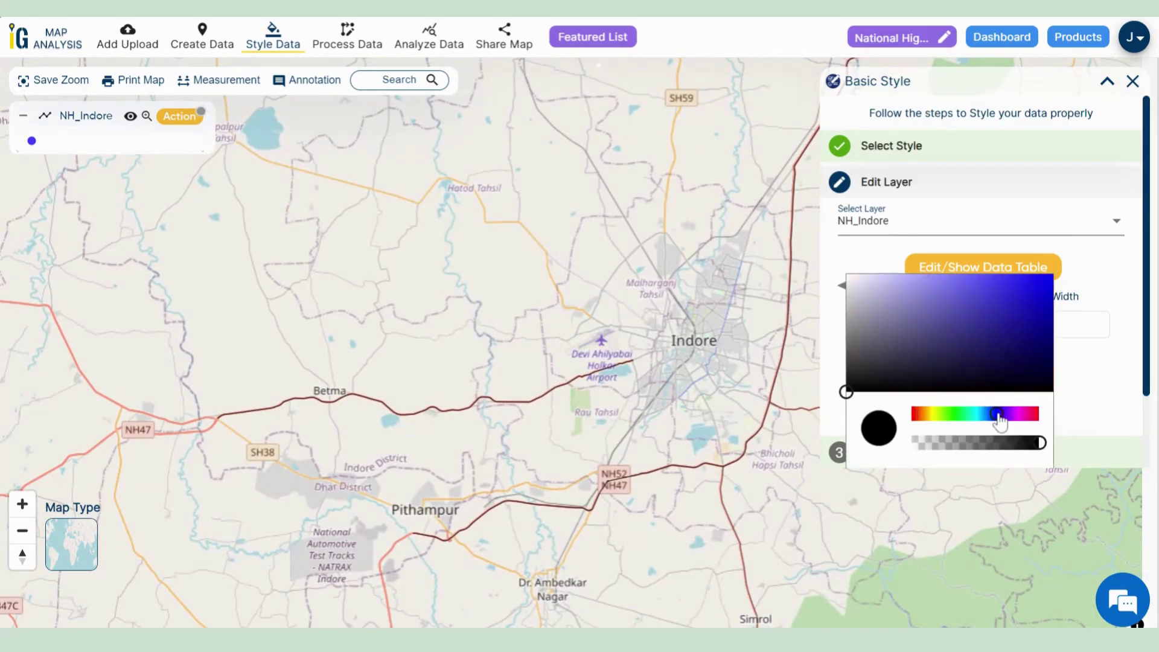
{"action": "left_click", "coordinate": [1043, 278]}
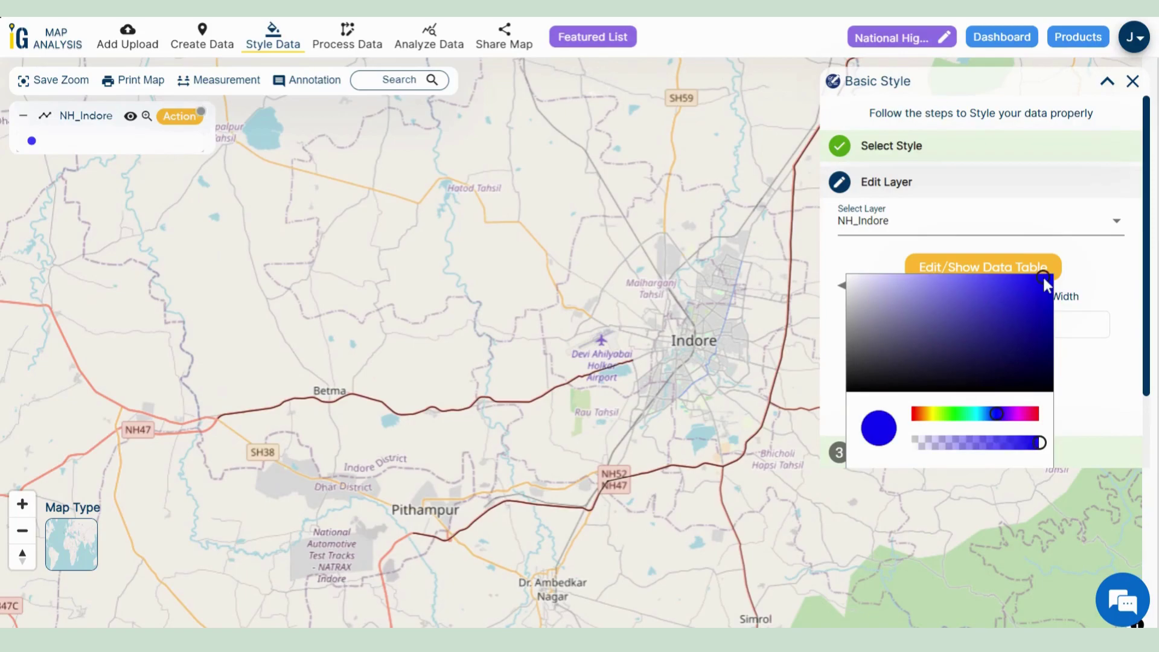
{"action": "scroll", "coordinate": [1044, 306], "scroll_direction": "down", "scroll_amount": 1}
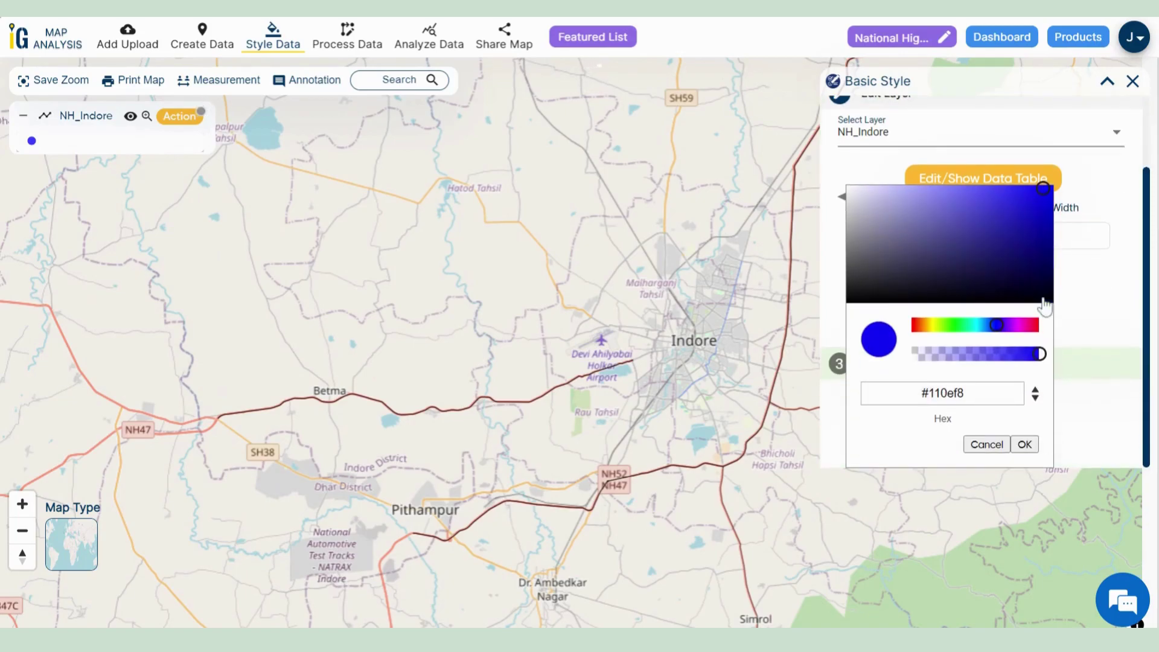
{"action": "left_click", "coordinate": [1024, 442]}
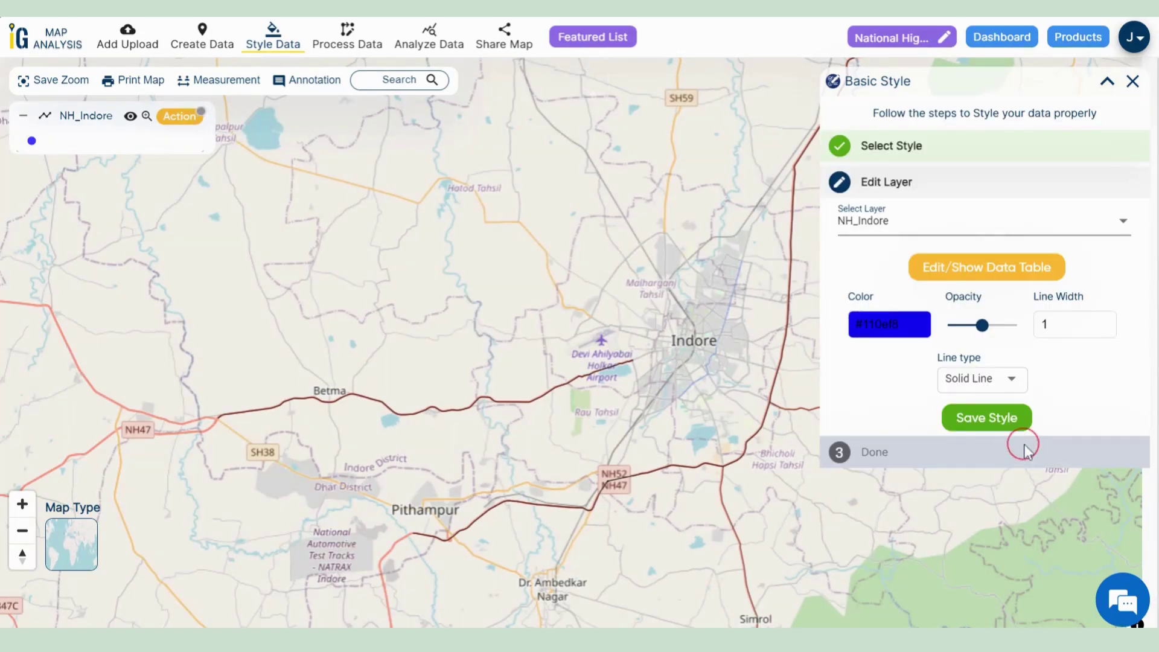
- Set the NH_Indore line width to 2, save the style and close the style settings
{"action": "left_click", "coordinate": [1048, 326]}
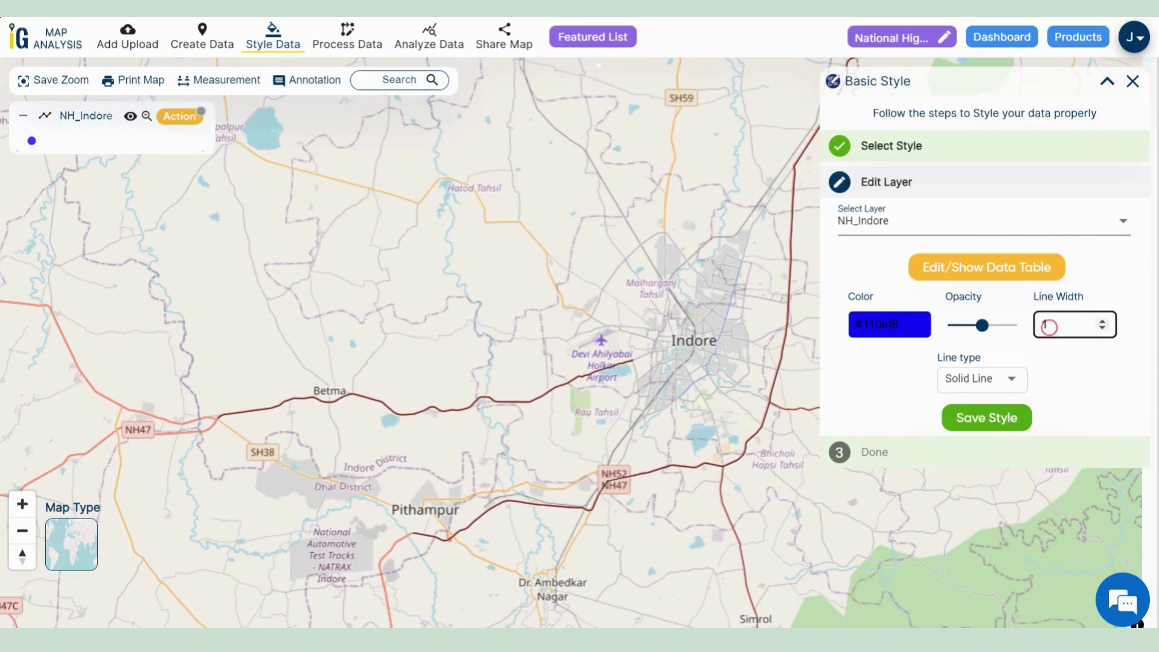
{"action": "key", "text": "BackSpace"}
{"action": "type", "text": "2"}
{"action": "left_click", "coordinate": [1008, 419]}
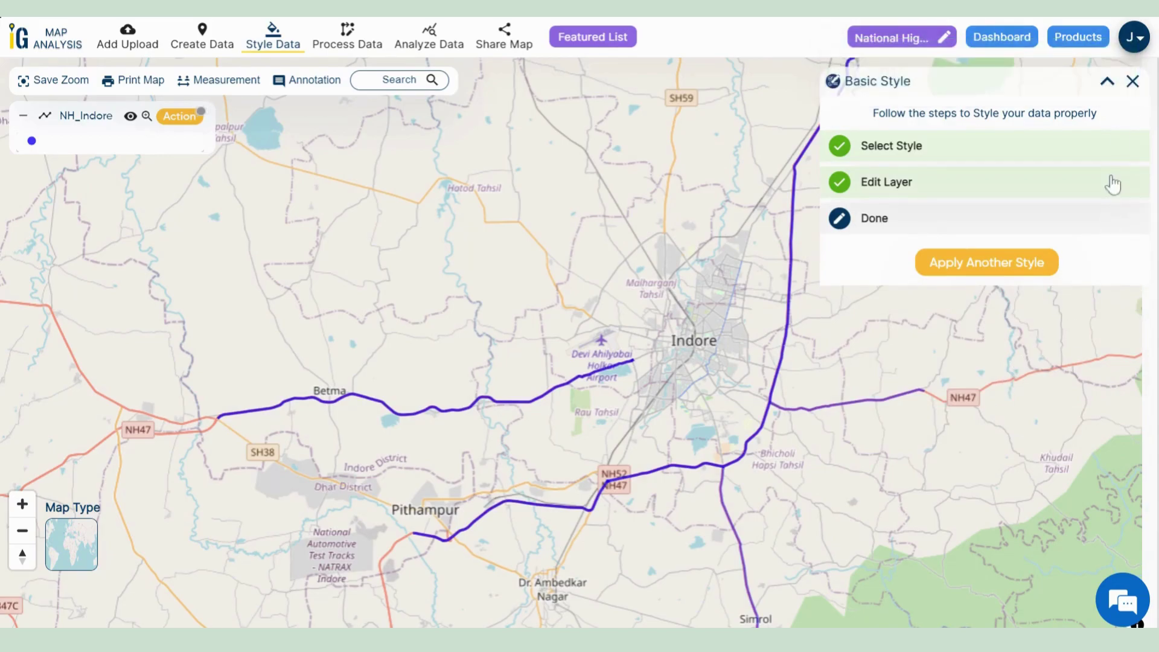
{"action": "left_click", "coordinate": [1131, 82]}
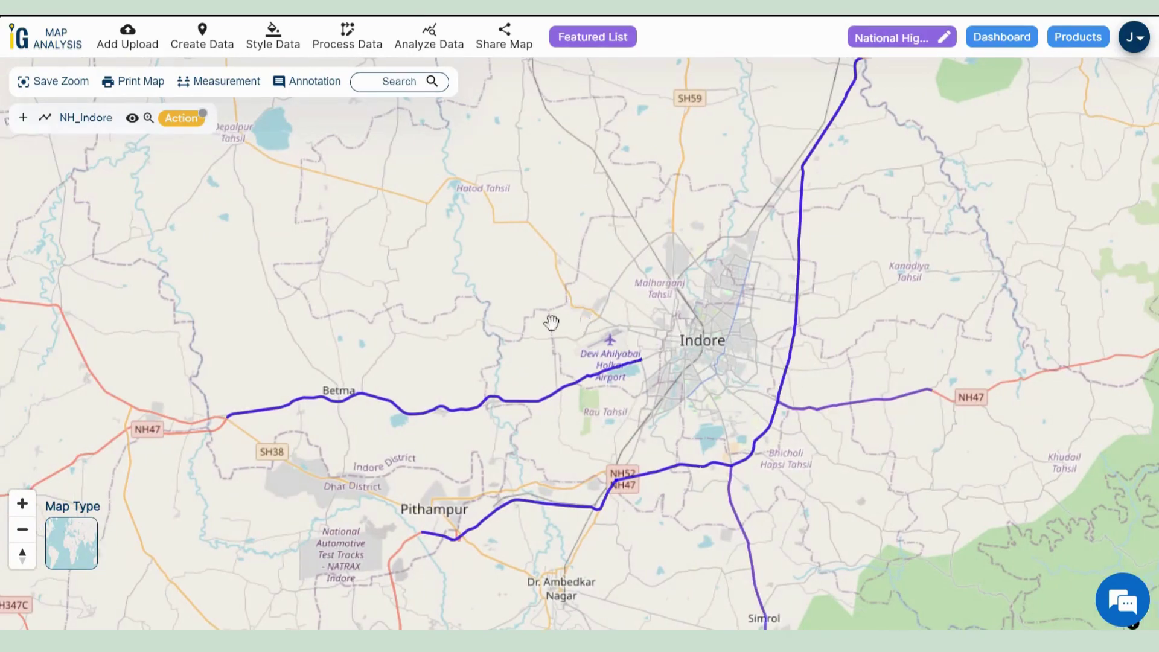
- Measure the distance along the NH52 bypass from its bend northeast of Lasudia Mori southward to just past the yellow road crossing
{"action": "left_click", "coordinate": [214, 89]}
{"action": "left_click", "coordinate": [142, 117]}
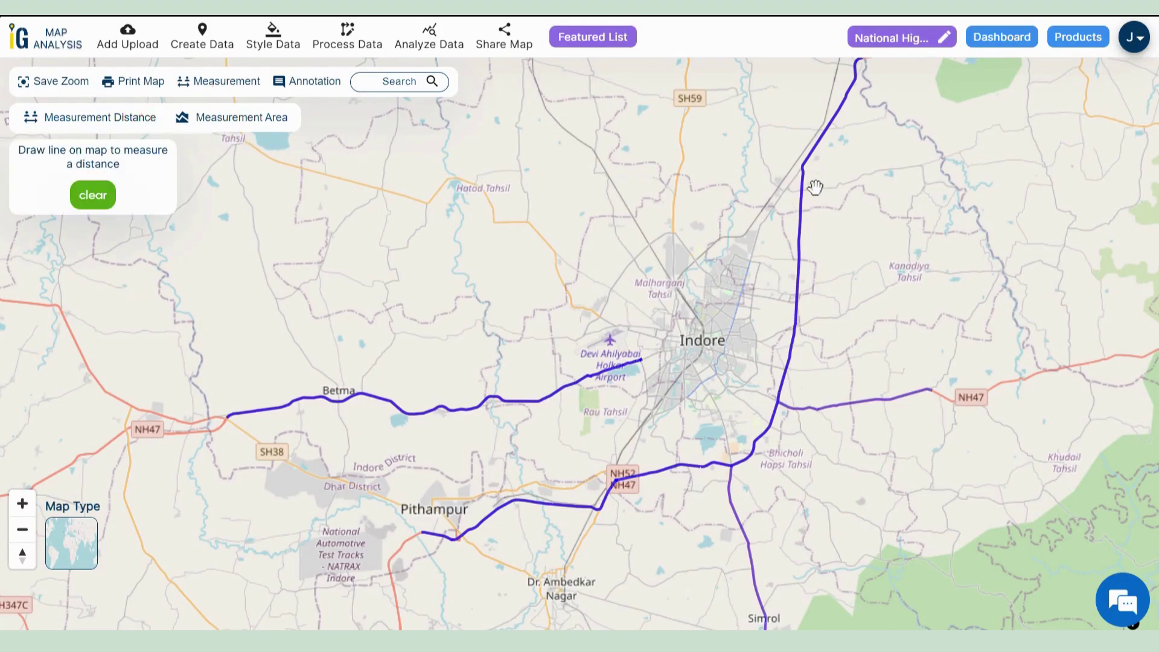
{"action": "scroll", "coordinate": [814, 187], "scroll_direction": "up", "scroll_amount": 3}
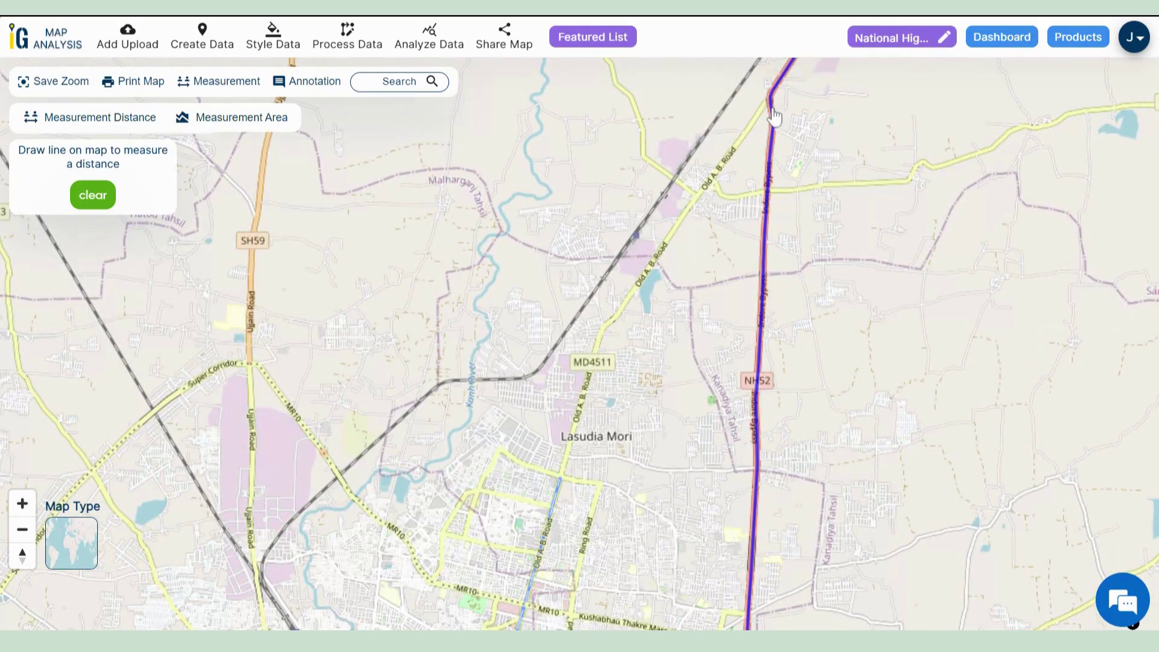
{"action": "left_click", "coordinate": [769, 105]}
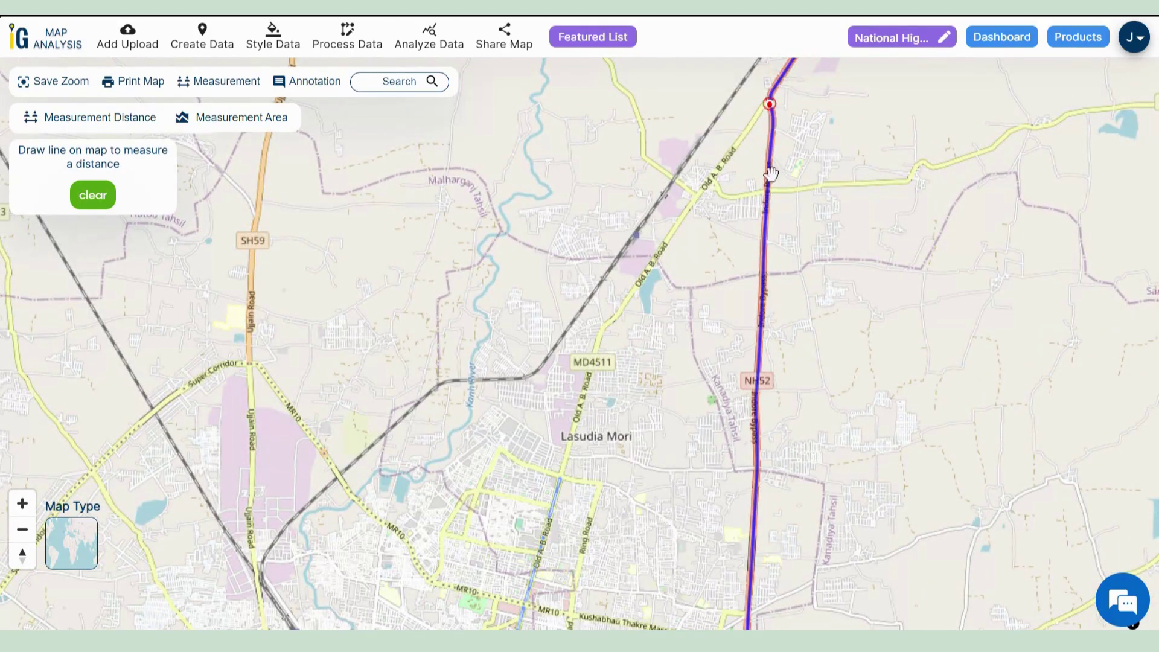
{"action": "left_click", "coordinate": [764, 225]}
{"action": "double_click", "coordinate": [765, 228]}
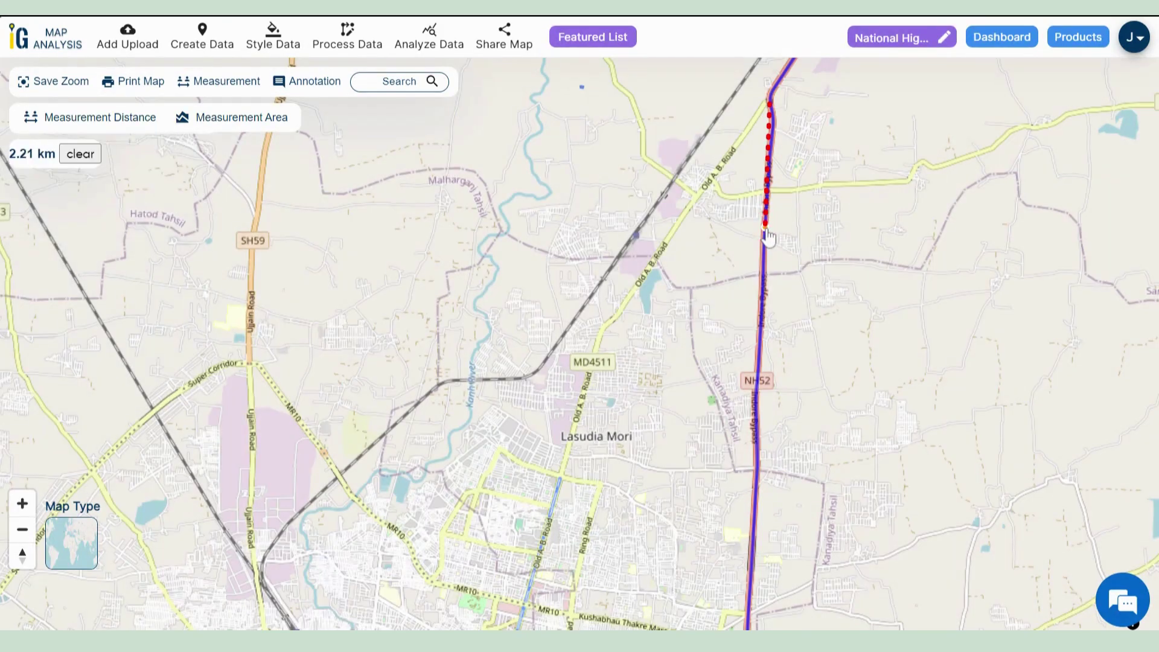
- Add the text annotation "Bin2" on the Indore Bypass at the southern end of the measured line and save the annotation layer
{"action": "scroll", "coordinate": [766, 233], "scroll_direction": "up", "scroll_amount": 2}
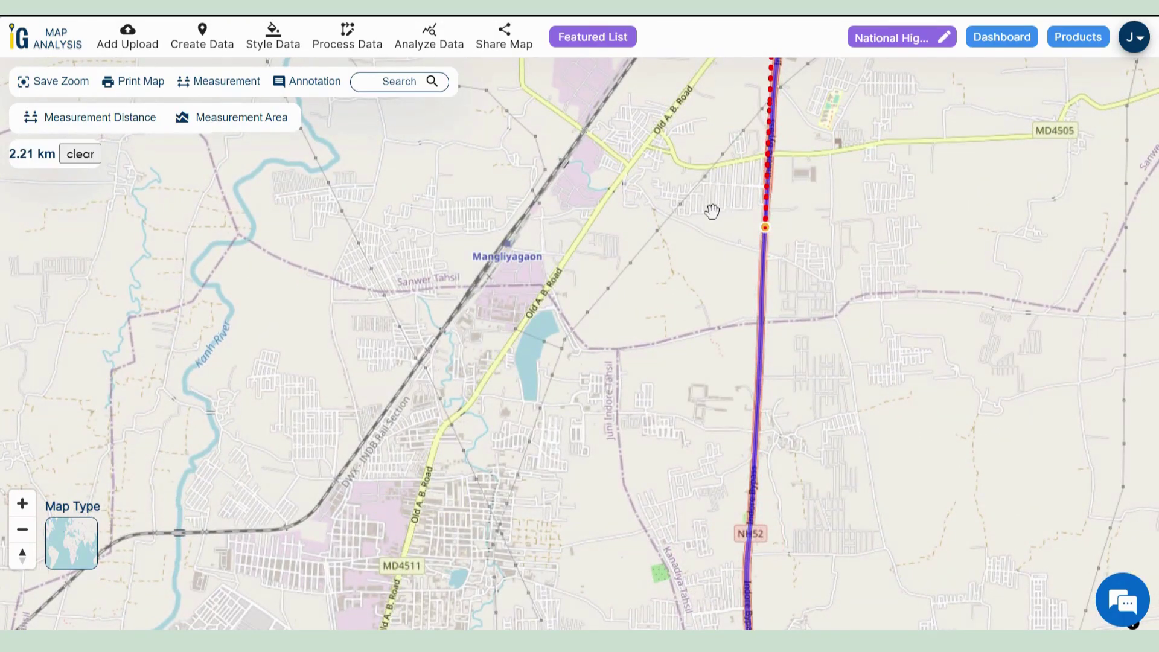
{"action": "left_click", "coordinate": [324, 88]}
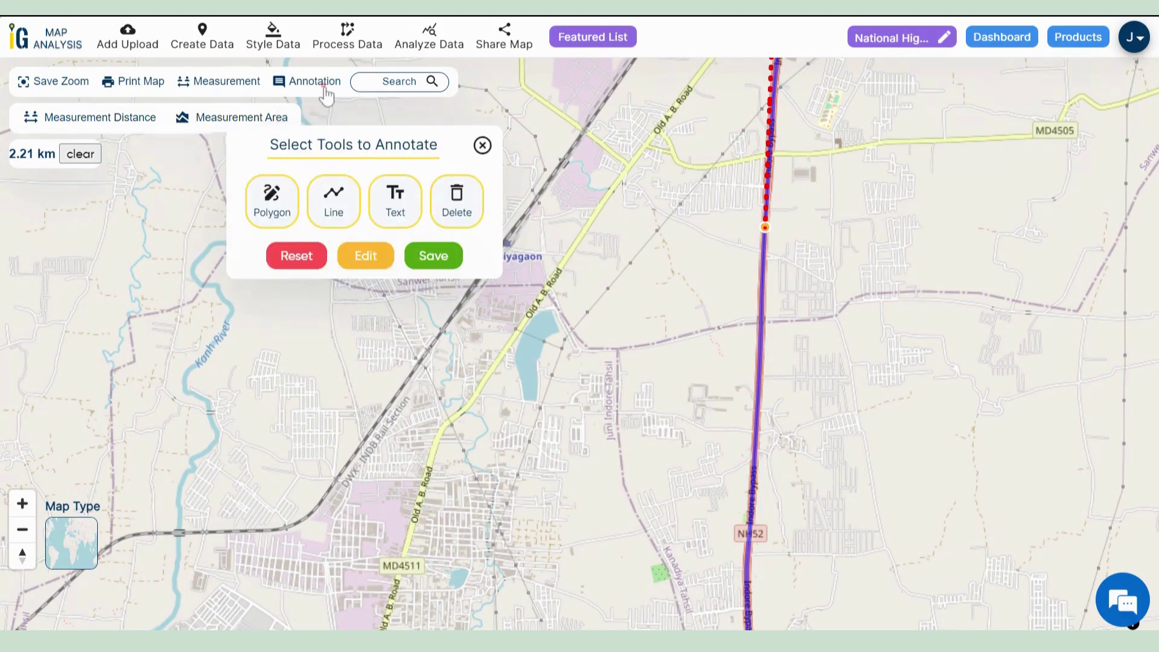
{"action": "left_click", "coordinate": [393, 207]}
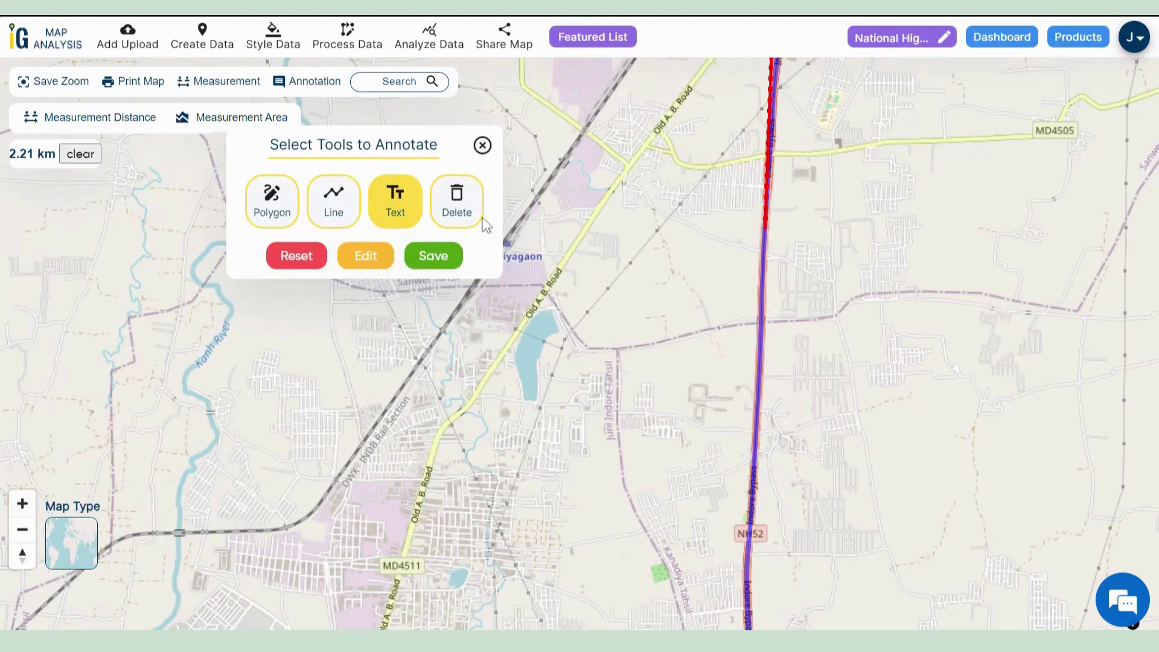
{"action": "scroll", "coordinate": [770, 237], "scroll_direction": "up", "scroll_amount": 5}
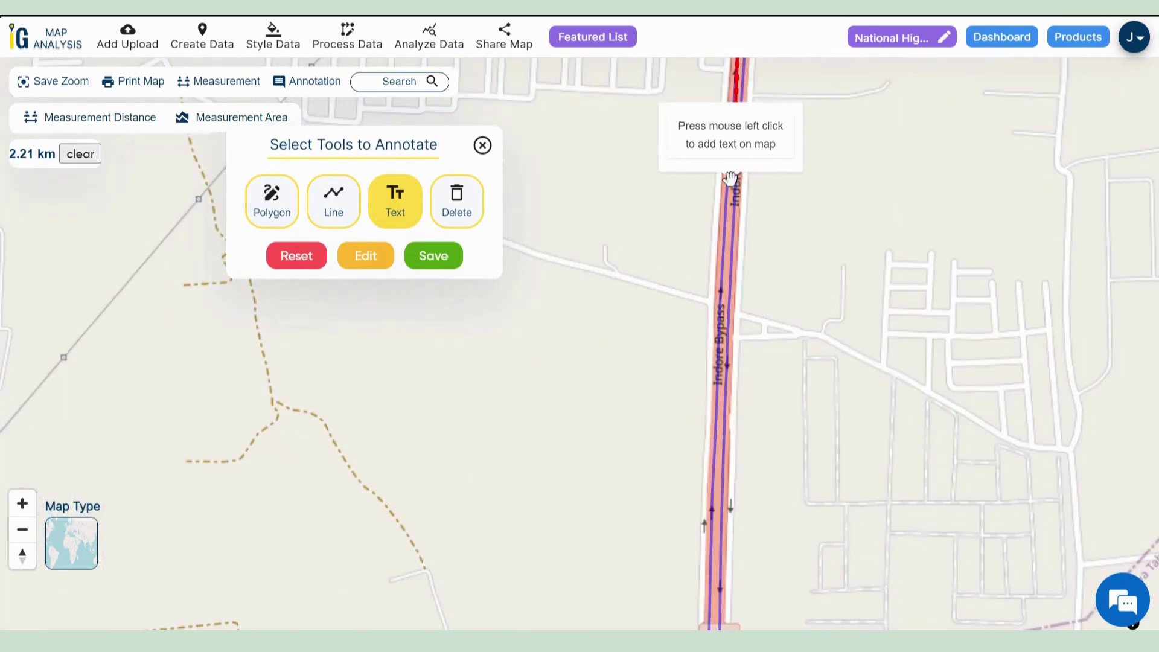
{"action": "left_click", "coordinate": [730, 179]}
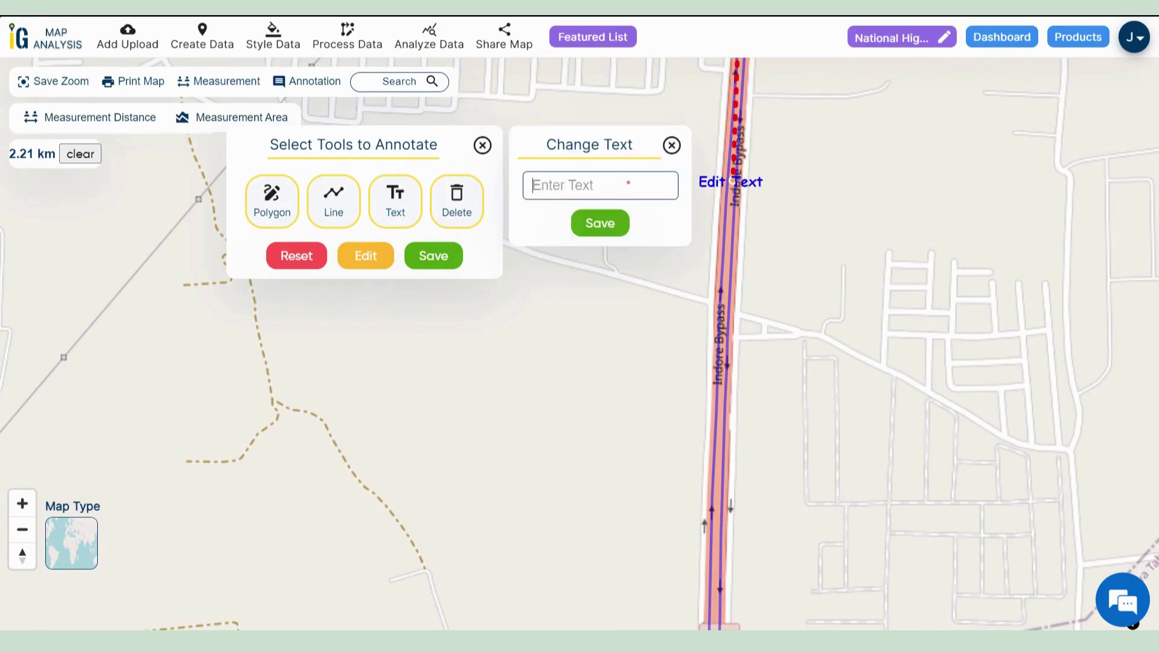
{"action": "left_click", "coordinate": [628, 182]}
{"action": "type", "text": "Bin2"}
{"action": "left_click", "coordinate": [604, 233]}
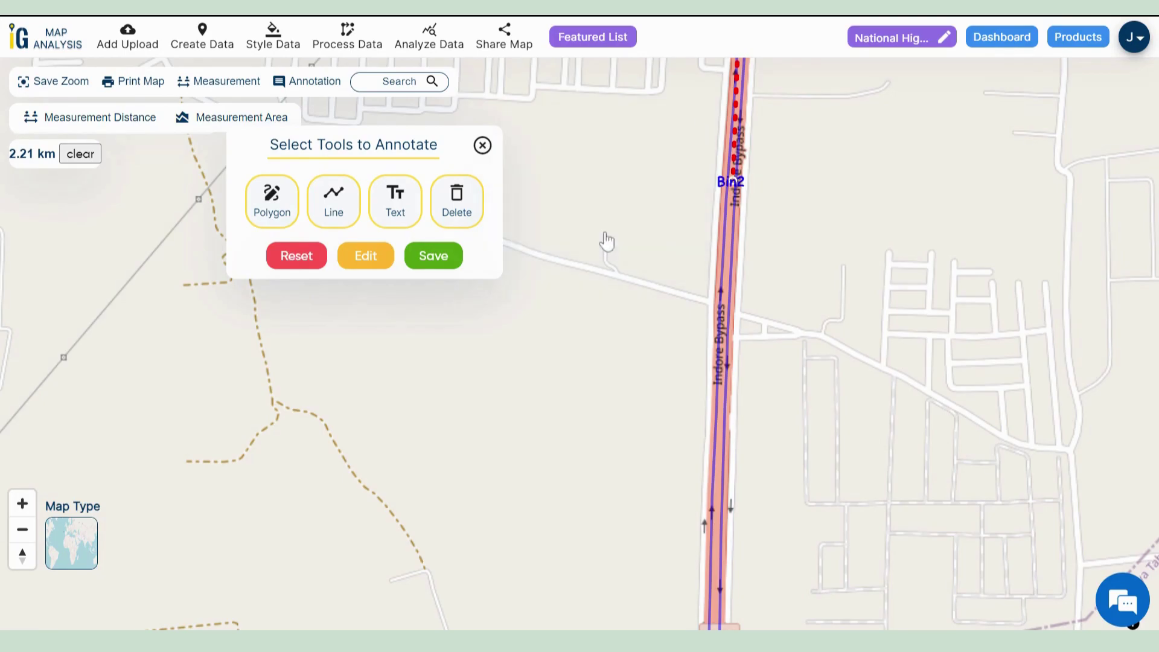
{"action": "left_click", "coordinate": [432, 257]}
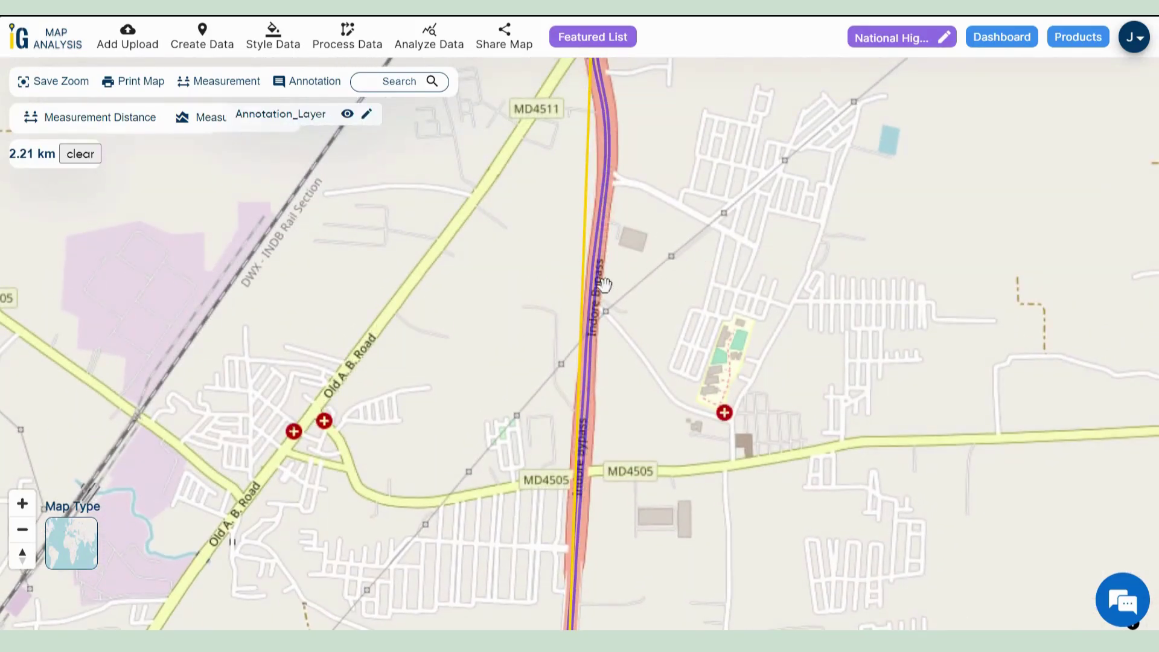
- Add the text annotation "Bin1" at the northern start of the measured line, by the NH52 bend, and save the annotations
{"action": "scroll", "coordinate": [603, 283], "scroll_direction": "down", "scroll_amount": 2}
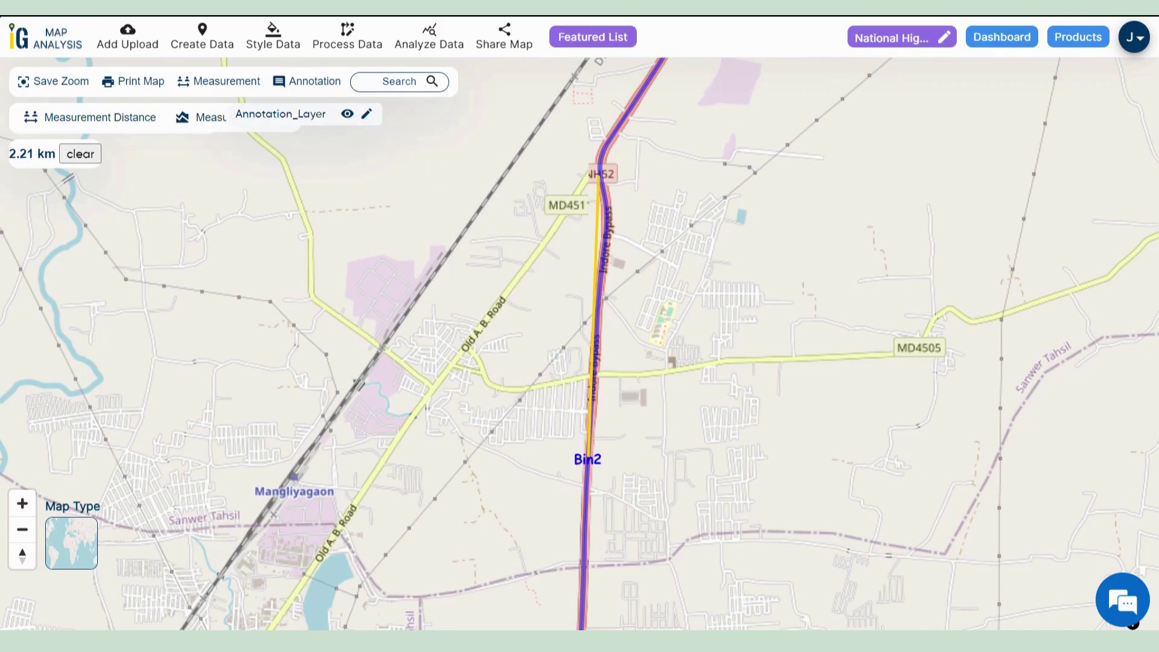
{"action": "left_click", "coordinate": [280, 81]}
{"action": "left_click", "coordinate": [403, 208]}
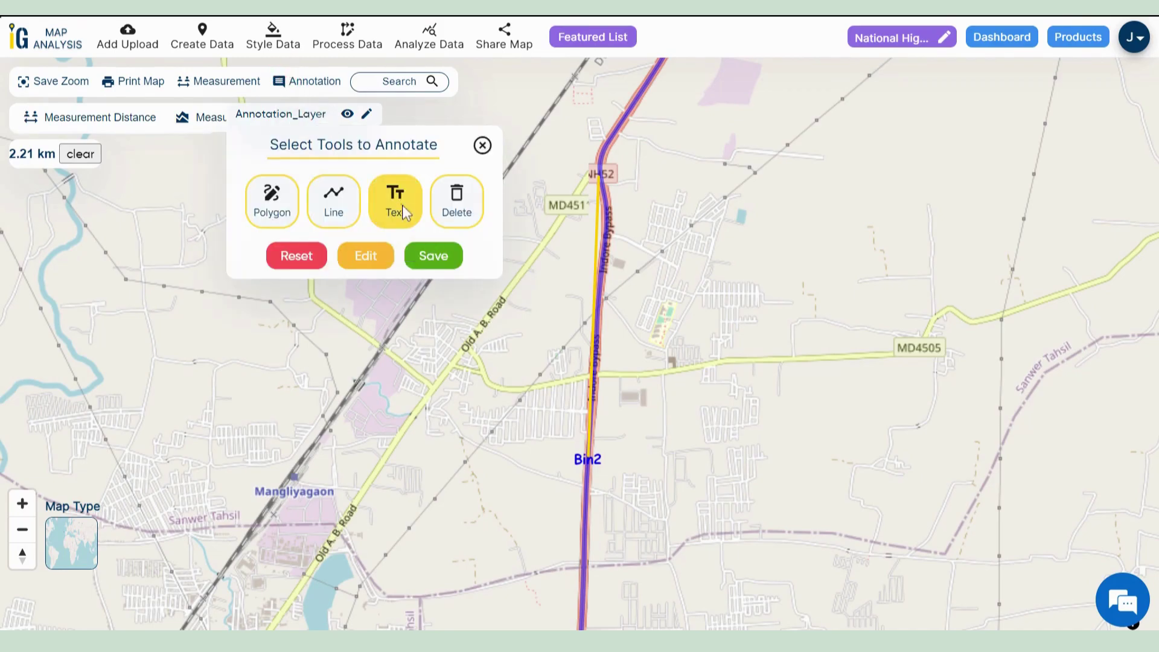
{"action": "left_click", "coordinate": [600, 175]}
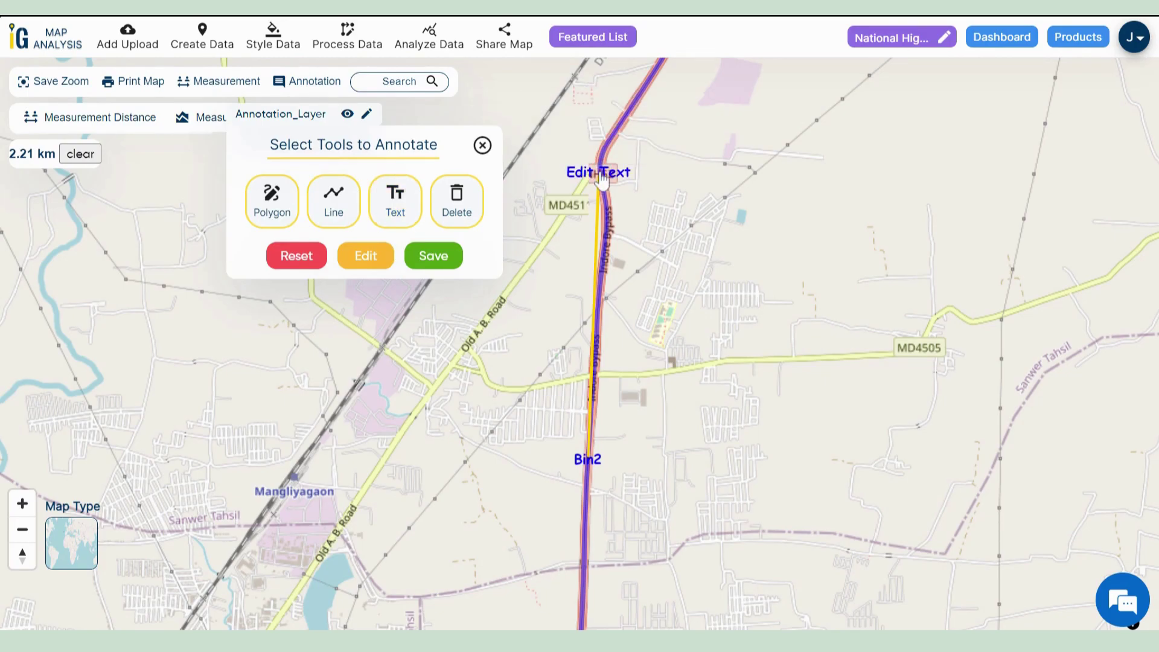
{"action": "left_click", "coordinate": [601, 176]}
{"action": "left_click", "coordinate": [575, 183]}
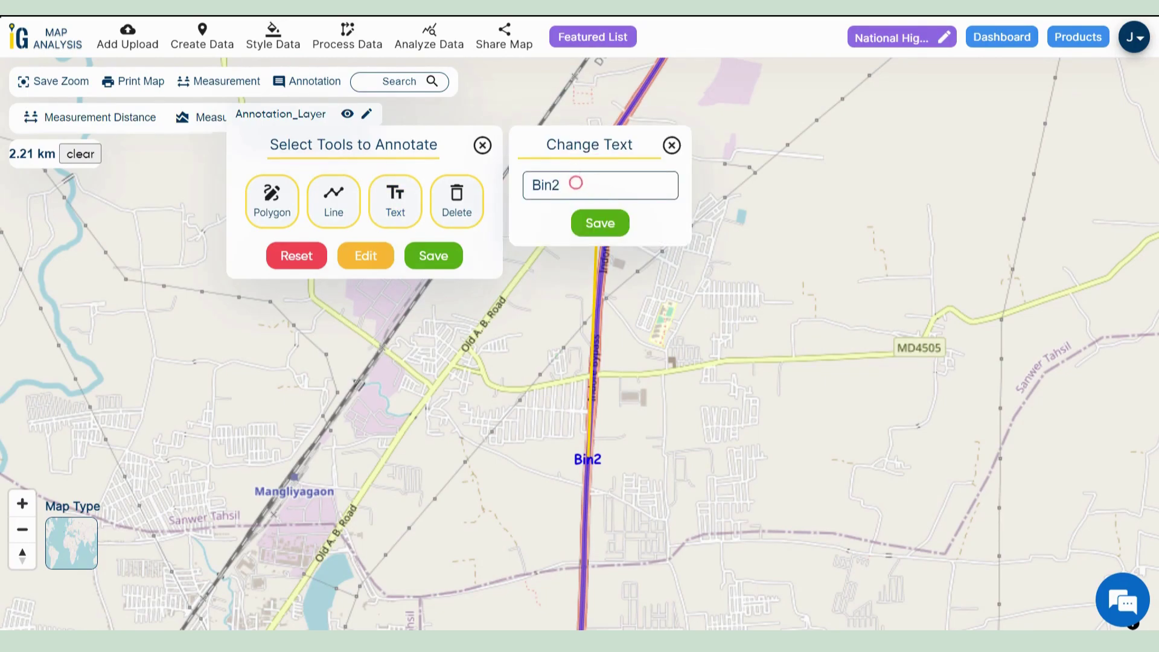
{"action": "left_click", "coordinate": [600, 224]}
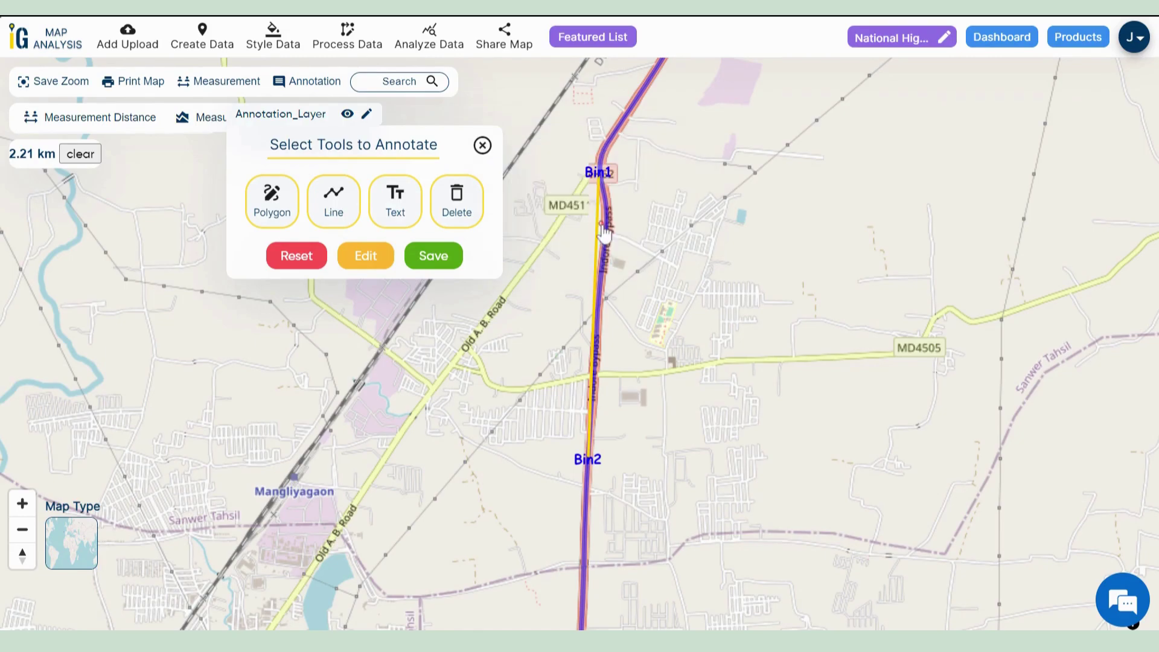
{"action": "left_click", "coordinate": [440, 257]}
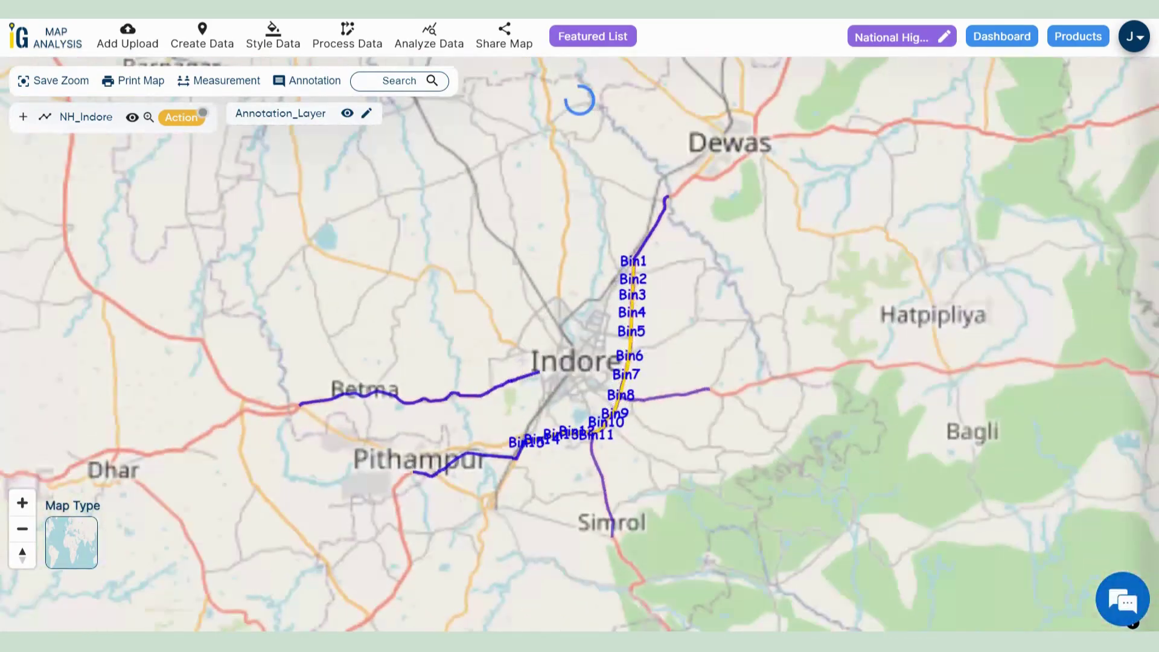
- Start creating point data with the drop-points method and enable Continue Draw, with the northern bins Bin1 to Bin5 in view
{"action": "scroll", "coordinate": [633, 284], "scroll_direction": "down", "scroll_amount": 1}
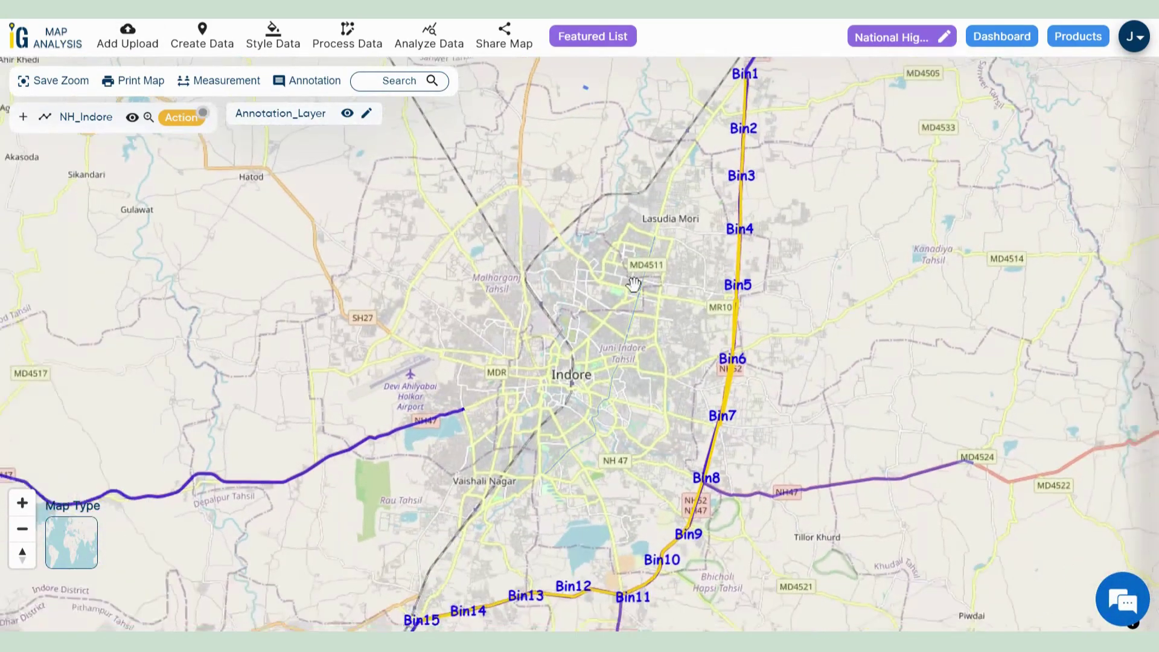
{"action": "left_click_drag", "start_coordinate": [633, 284], "coordinate": [579, 279]}
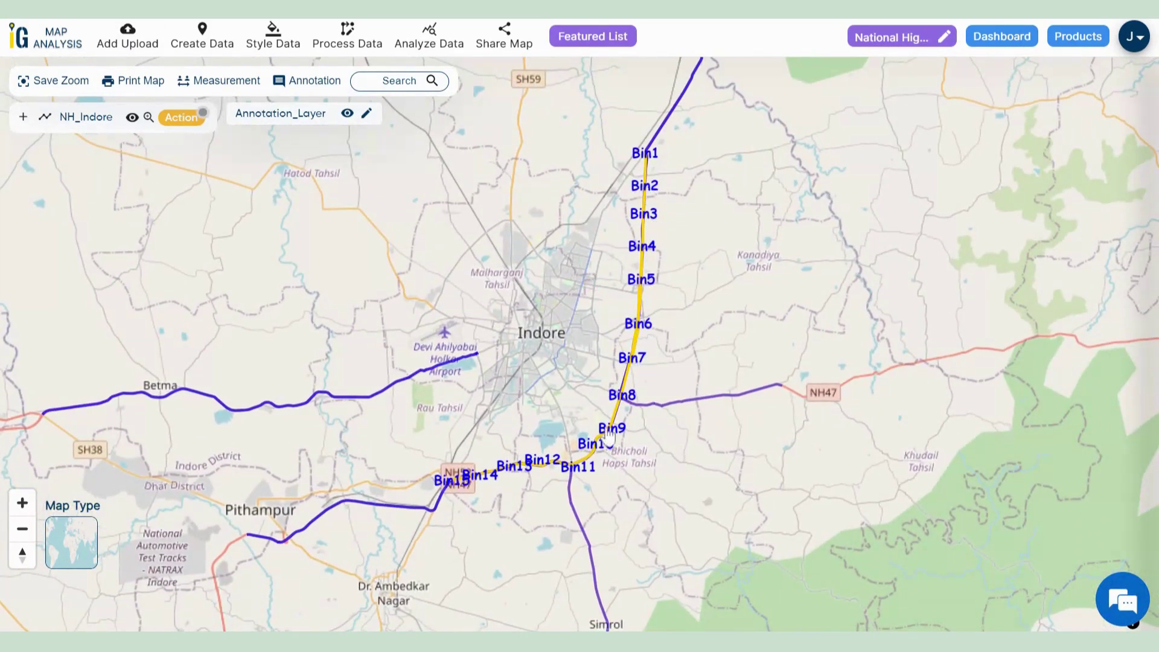
{"action": "scroll", "coordinate": [471, 491], "scroll_direction": "up", "scroll_amount": 1}
{"action": "left_click_drag", "start_coordinate": [468, 488], "coordinate": [403, 540]}
{"action": "scroll", "coordinate": [525, 371], "scroll_direction": "down", "scroll_amount": 1}
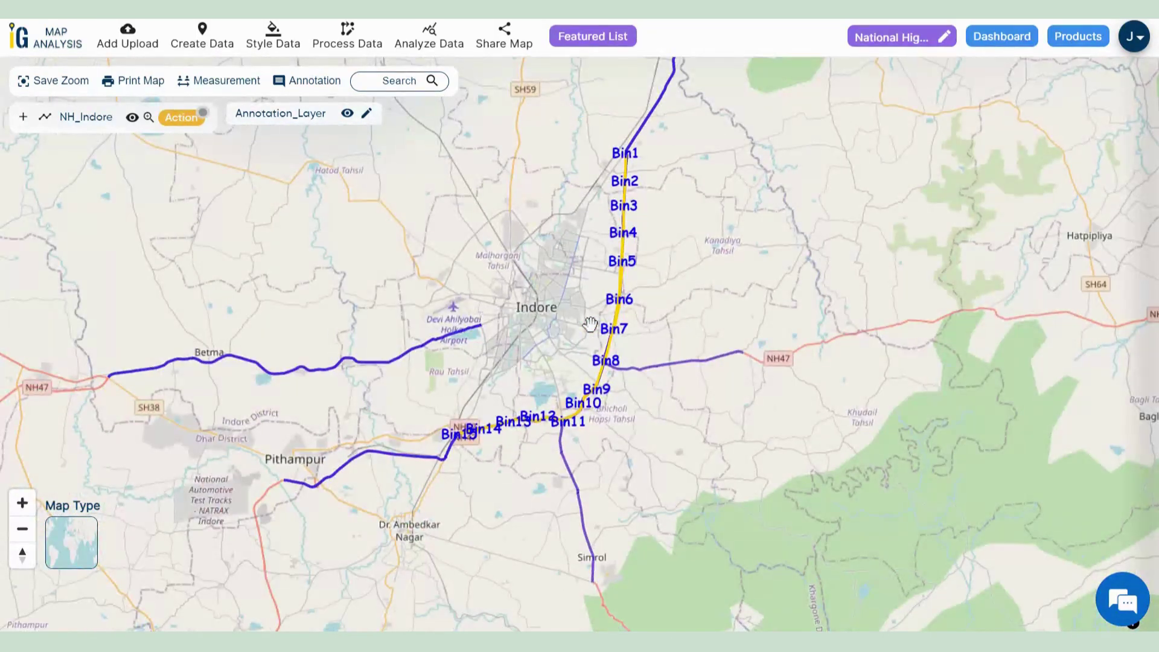
{"action": "left_click_drag", "start_coordinate": [585, 320], "coordinate": [497, 395]}
{"action": "left_click", "coordinate": [202, 40]}
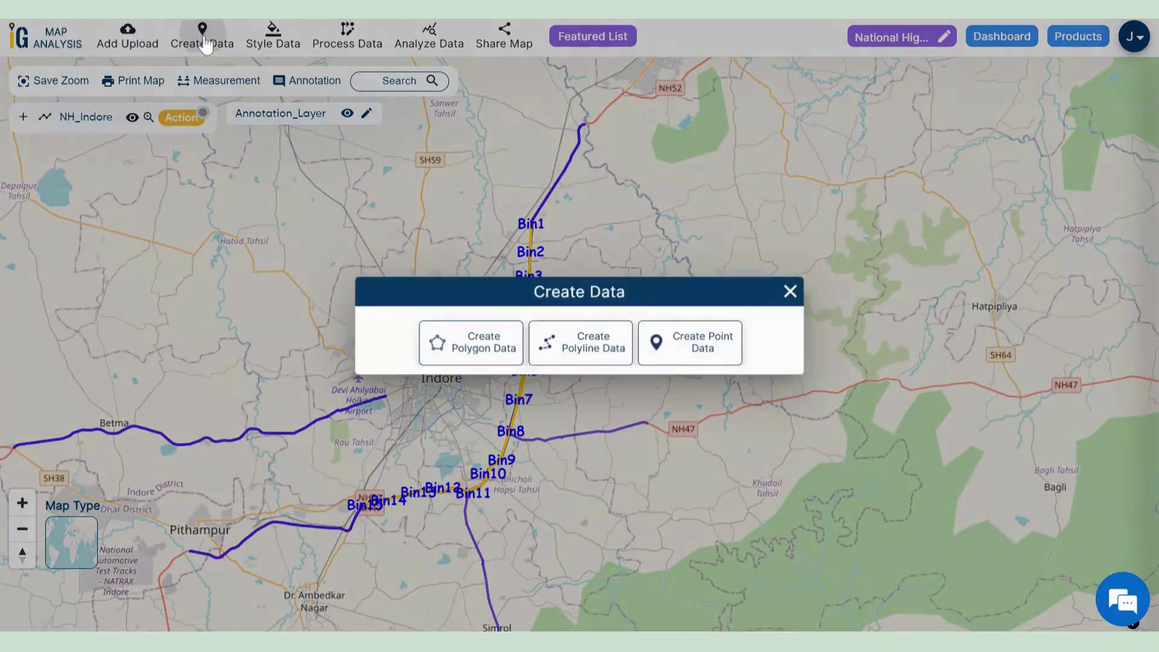
{"action": "left_click", "coordinate": [728, 359]}
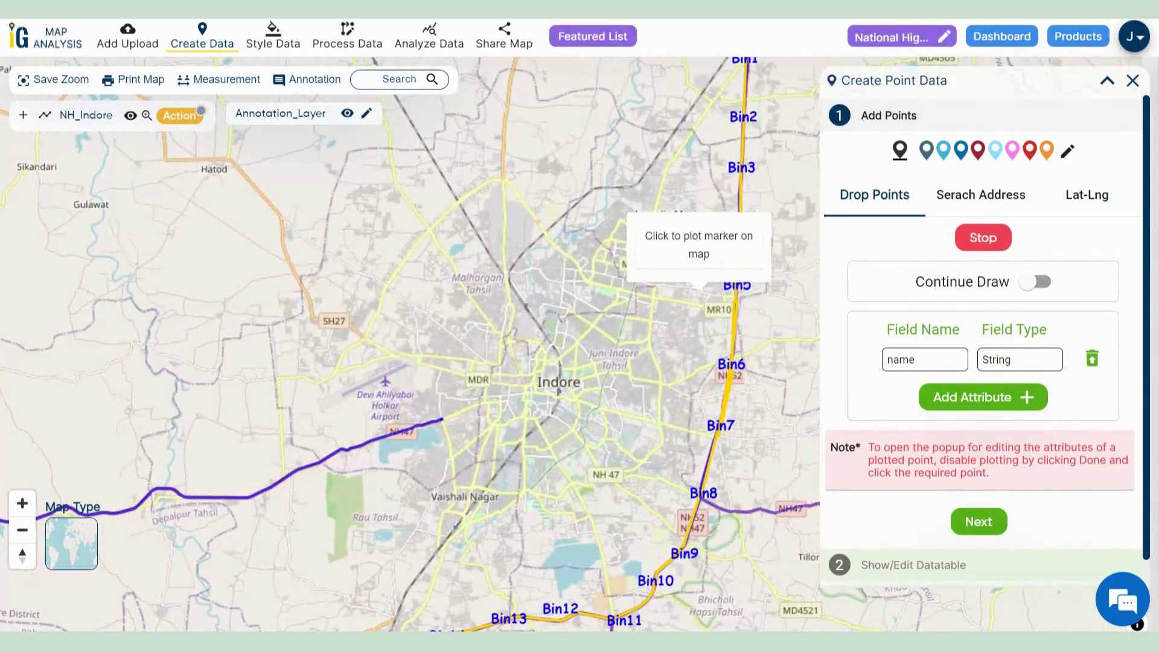
{"action": "left_click", "coordinate": [980, 241]}
{"action": "mouse_move", "coordinate": [692, 168]}
{"action": "left_mouse_down"}
{"action": "mouse_move", "coordinate": [636, 241]}
{"action": "mouse_move", "coordinate": [374, 436]}
{"action": "mouse_move", "coordinate": [547, 198]}
{"action": "left_mouse_up"}
{"action": "left_click", "coordinate": [979, 238]}
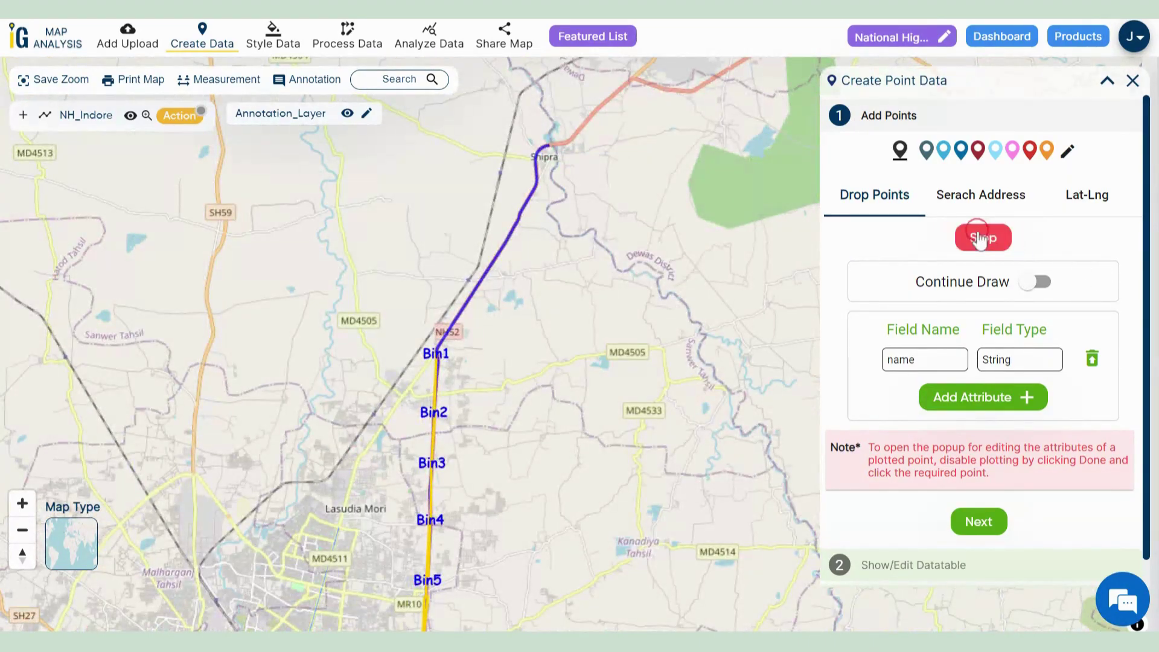
{"action": "left_click", "coordinate": [1034, 282]}
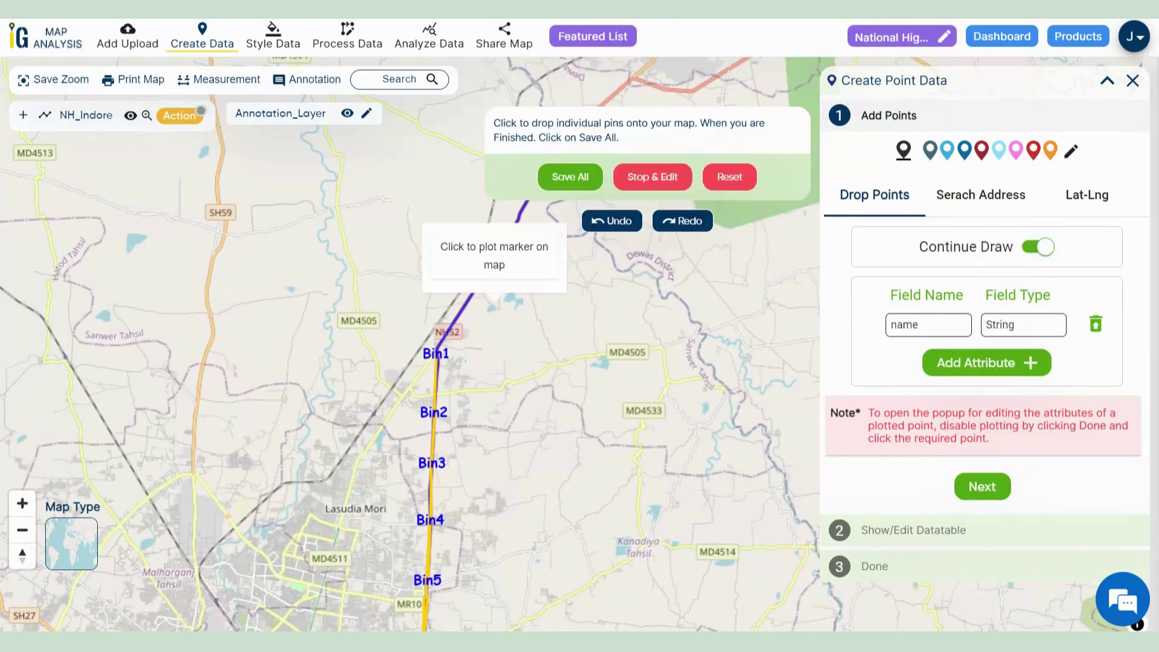
- Plot point markers on the highway at Bin1, Bin2 and Bin3, and dismiss the NH_Indore feature details
{"action": "left_click", "coordinate": [438, 350]}
{"action": "left_click", "coordinate": [433, 416]}
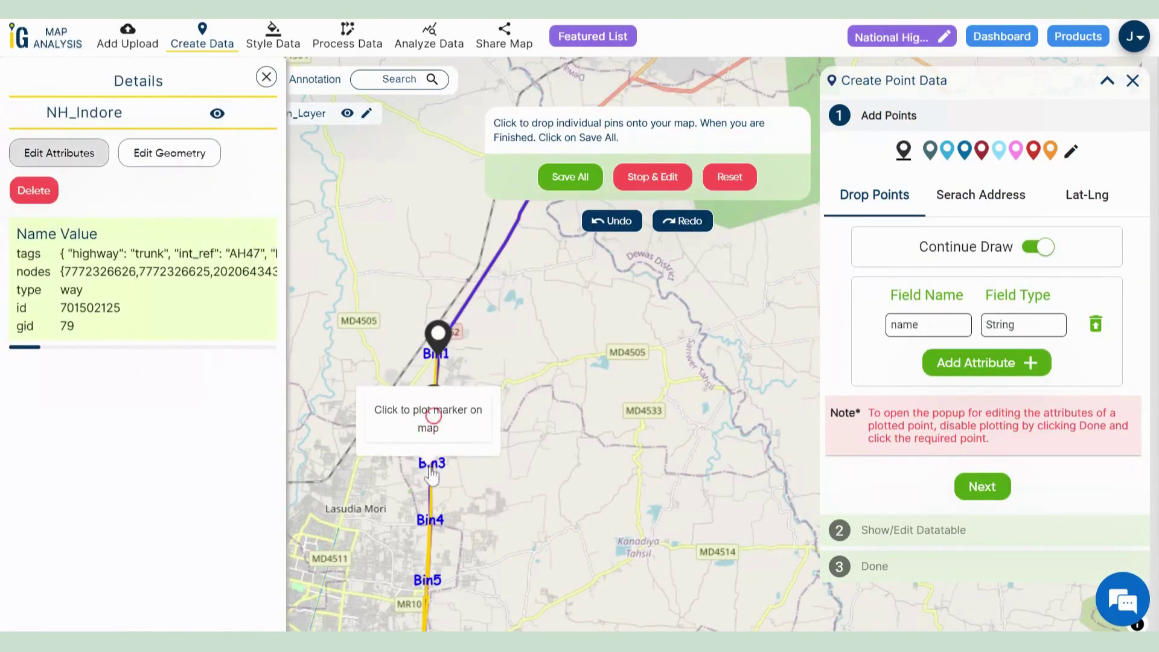
{"action": "left_click", "coordinate": [429, 470]}
{"action": "left_click", "coordinate": [266, 77]}
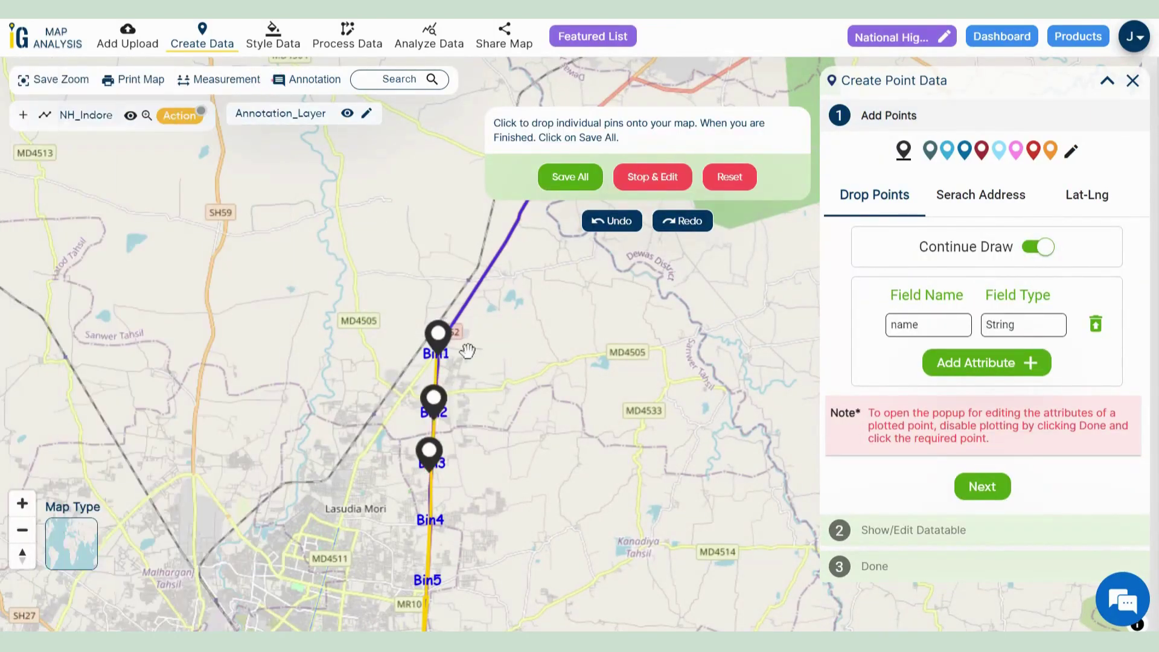
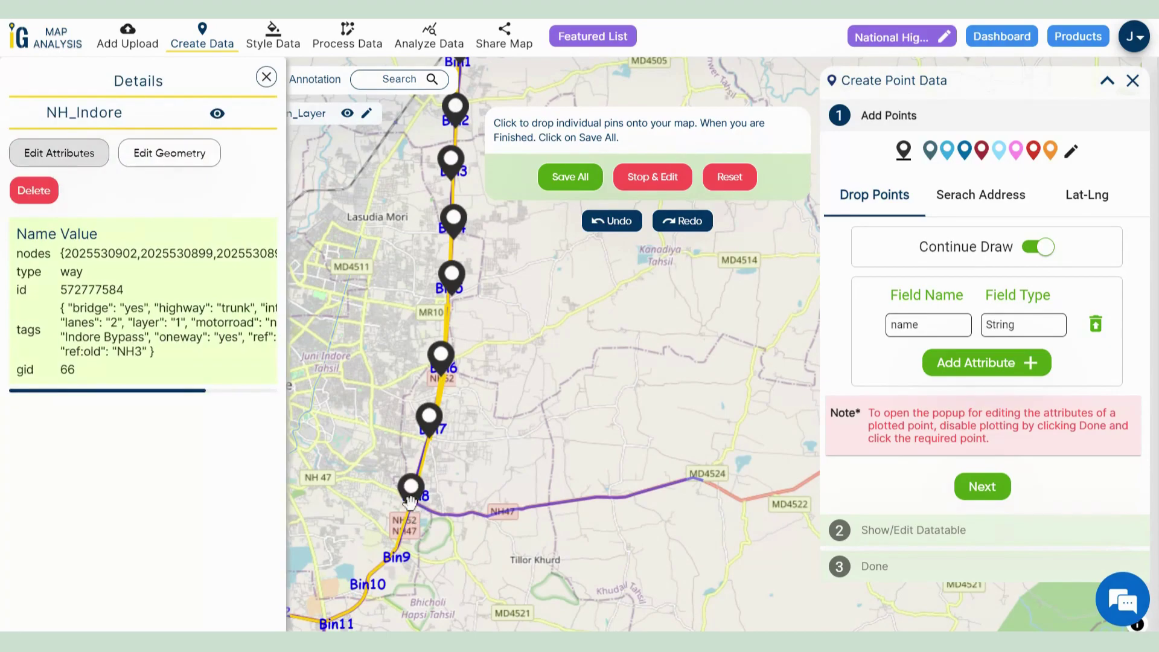
- Plot point markers on the highway at Bin9, Bin10 and Bin11
{"action": "left_click_drag", "start_coordinate": [393, 576], "coordinate": [517, 368]}
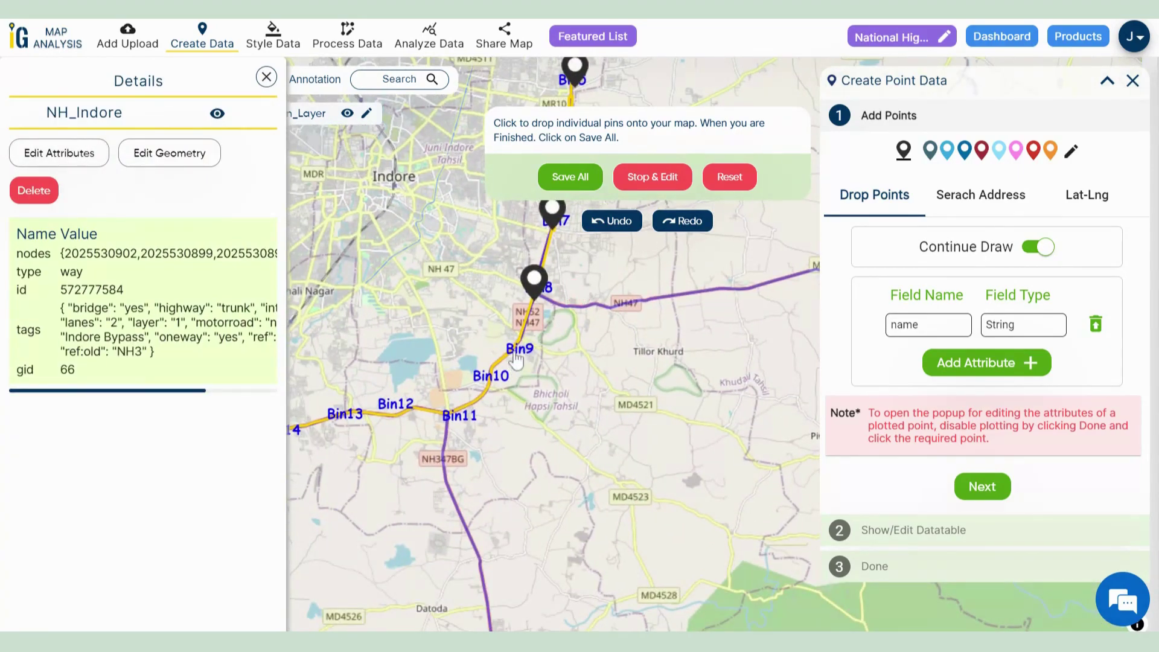
{"action": "left_click", "coordinate": [513, 352]}
{"action": "left_click", "coordinate": [490, 382]}
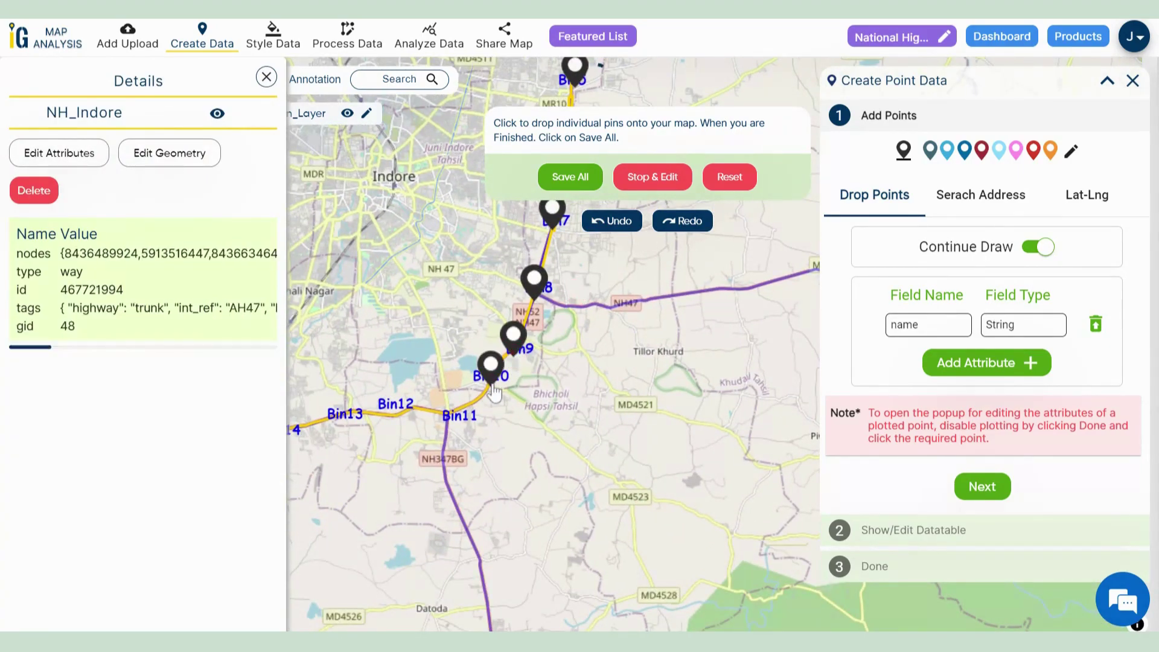
{"action": "left_click", "coordinate": [456, 416]}
- Plot a marker for Bin12, undo it, and plot it again precisely on the highway bend just east of the Bin12 label
{"action": "left_click", "coordinate": [418, 412]}
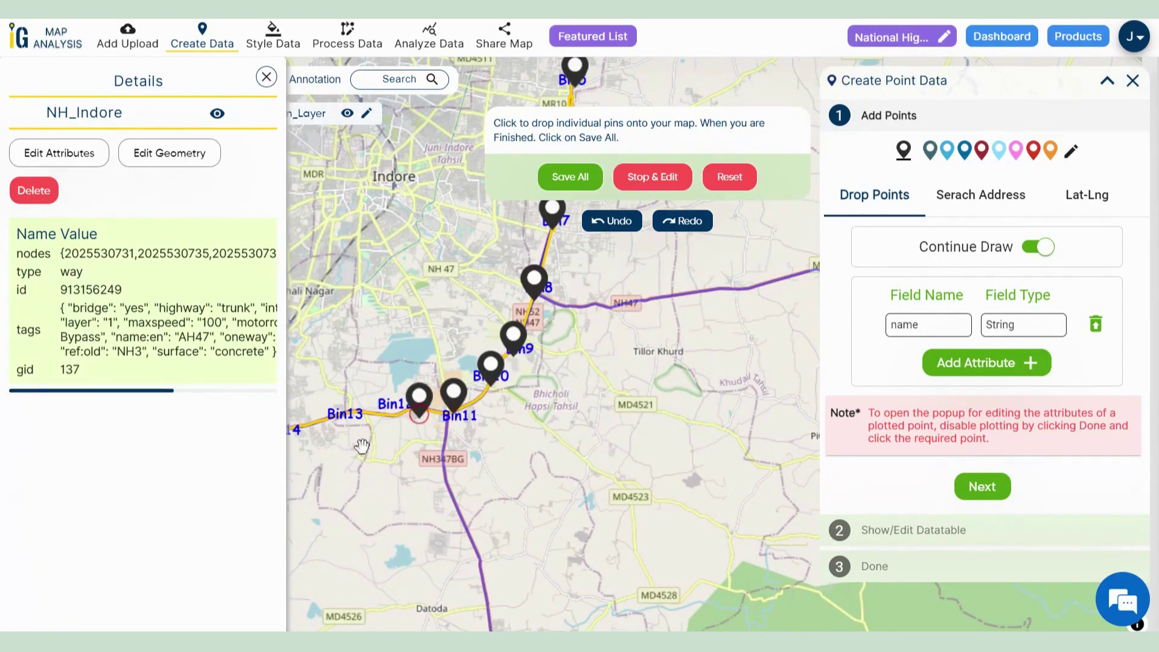
{"action": "left_click", "coordinate": [611, 220]}
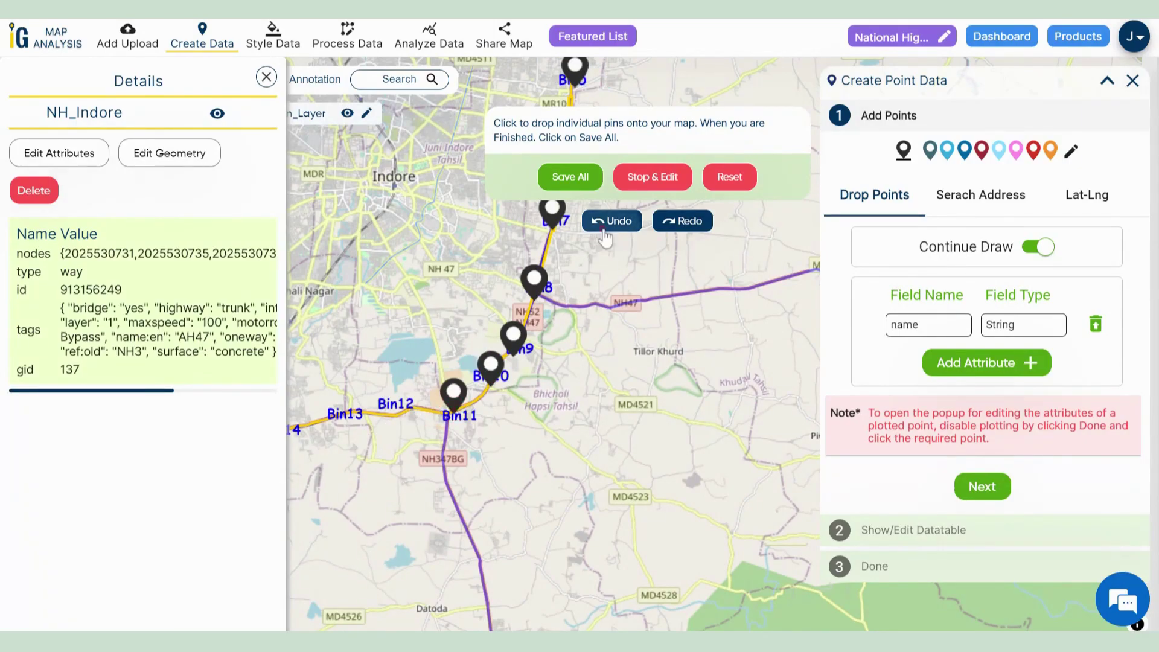
{"action": "left_click", "coordinate": [266, 77]}
{"action": "scroll", "coordinate": [413, 423], "scroll_direction": "up", "scroll_amount": 4}
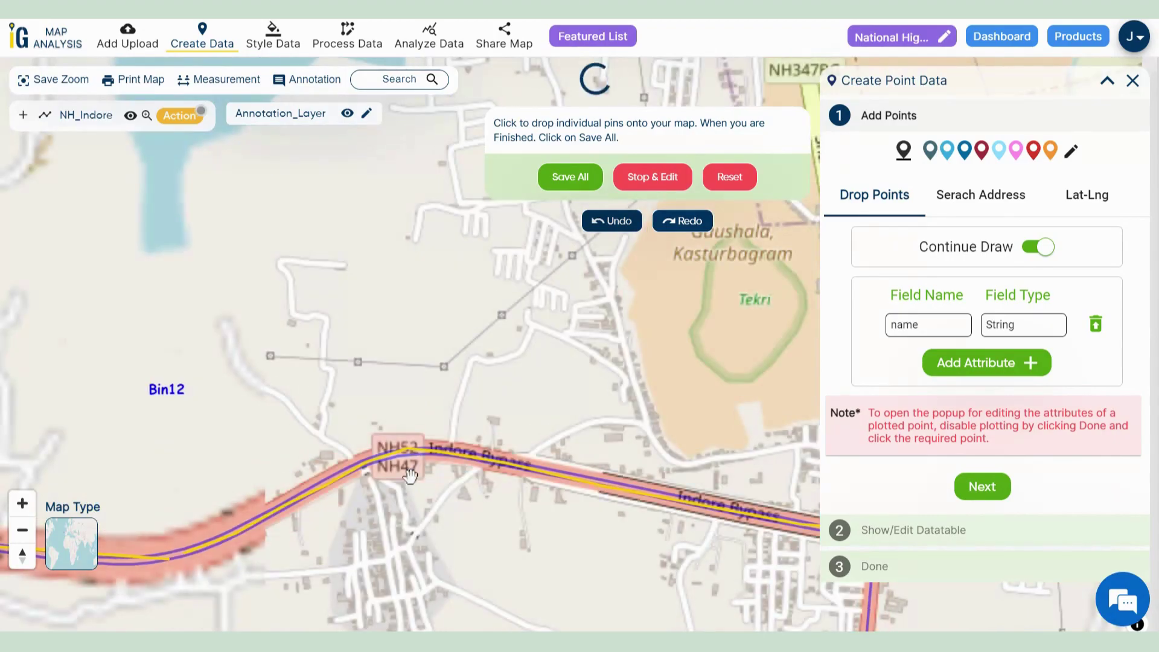
{"action": "left_click", "coordinate": [409, 446]}
{"action": "scroll", "coordinate": [409, 447], "scroll_direction": "down", "scroll_amount": 4}
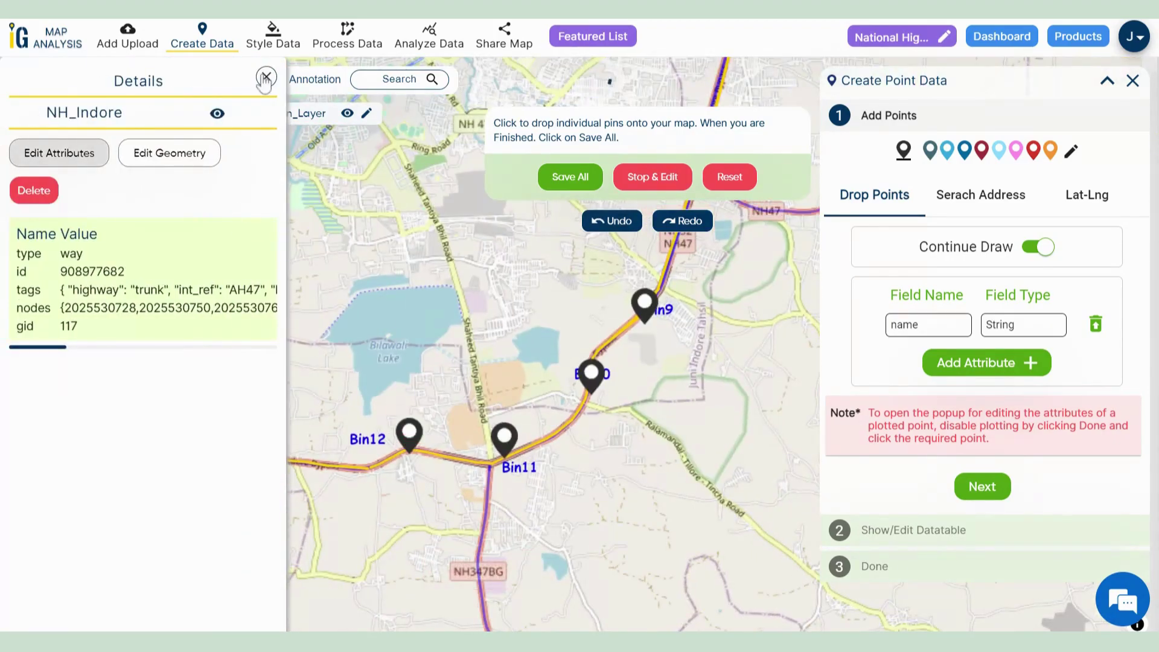
{"action": "left_click", "coordinate": [261, 77]}
- Plot a point marker on the highway at Bin13 and dismiss the feature details
{"action": "scroll", "coordinate": [420, 361], "scroll_direction": "down", "scroll_amount": 3}
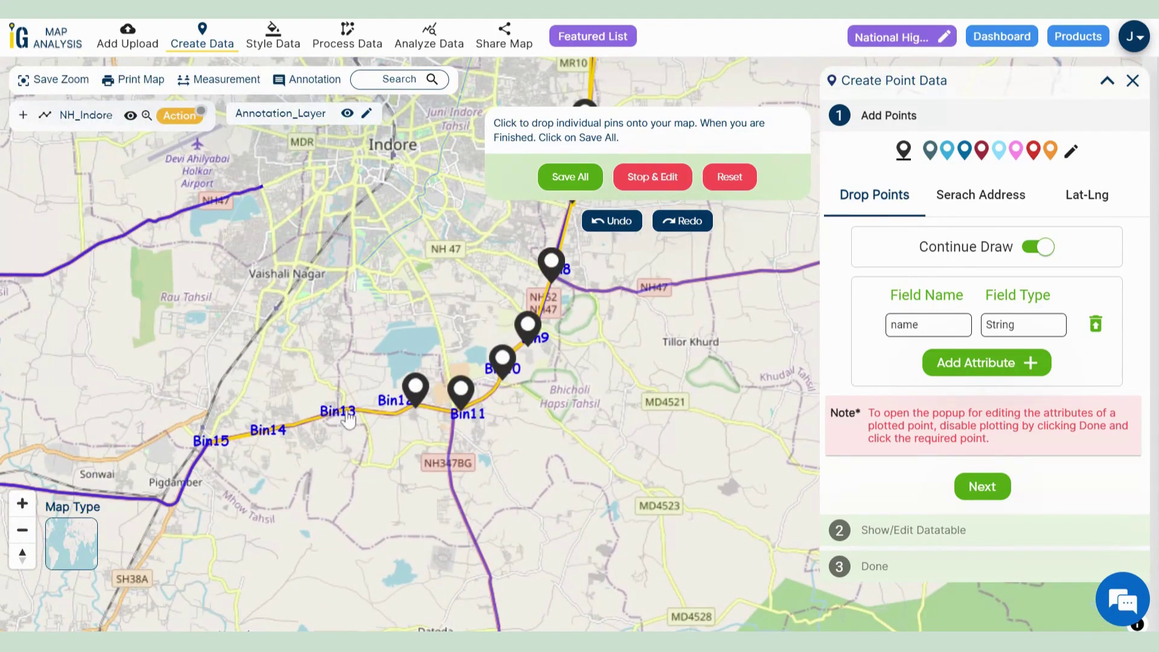
{"action": "left_click", "coordinate": [348, 419]}
{"action": "left_click", "coordinate": [262, 77]}
- Plot a marker at Bin14, undo it, and place it again on the Indore Bypass at closer zoom
{"action": "scroll", "coordinate": [269, 441], "scroll_direction": "up", "scroll_amount": 4}
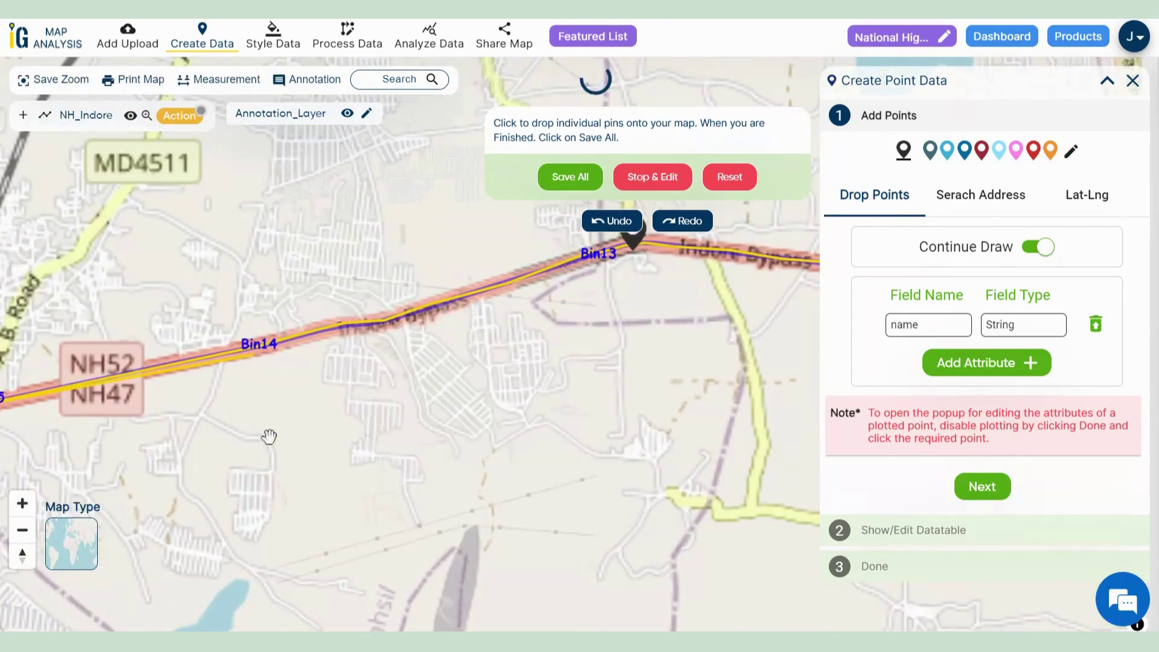
{"action": "left_click", "coordinate": [256, 359]}
{"action": "left_click_drag", "start_coordinate": [248, 396], "coordinate": [321, 381]}
{"action": "left_click", "coordinate": [611, 221]}
{"action": "scroll", "coordinate": [368, 351], "scroll_direction": "up", "scroll_amount": 5}
{"action": "left_click", "coordinate": [435, 338]}
- Plot the Bin15 marker at the east edge of the roundabout, save all the points and close the point creation
{"action": "scroll", "coordinate": [434, 338], "scroll_direction": "down", "scroll_amount": 5}
{"action": "scroll", "coordinate": [280, 383], "scroll_direction": "up", "scroll_amount": 6}
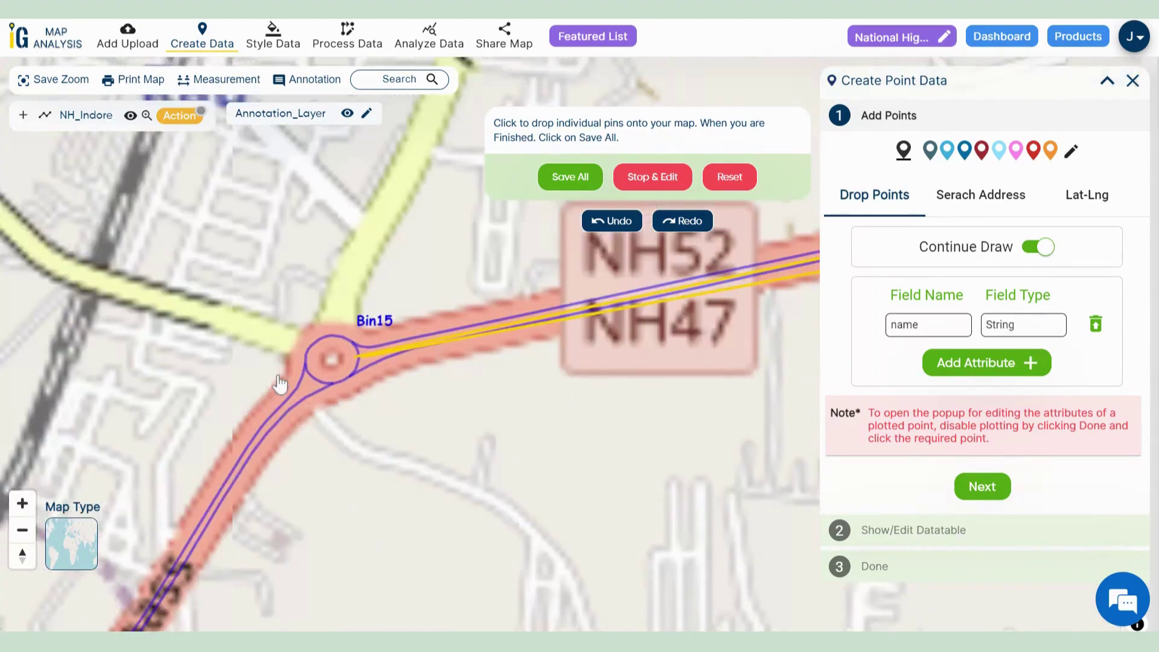
{"action": "scroll", "coordinate": [279, 383], "scroll_direction": "down", "scroll_amount": 3}
{"action": "left_click", "coordinate": [364, 364]}
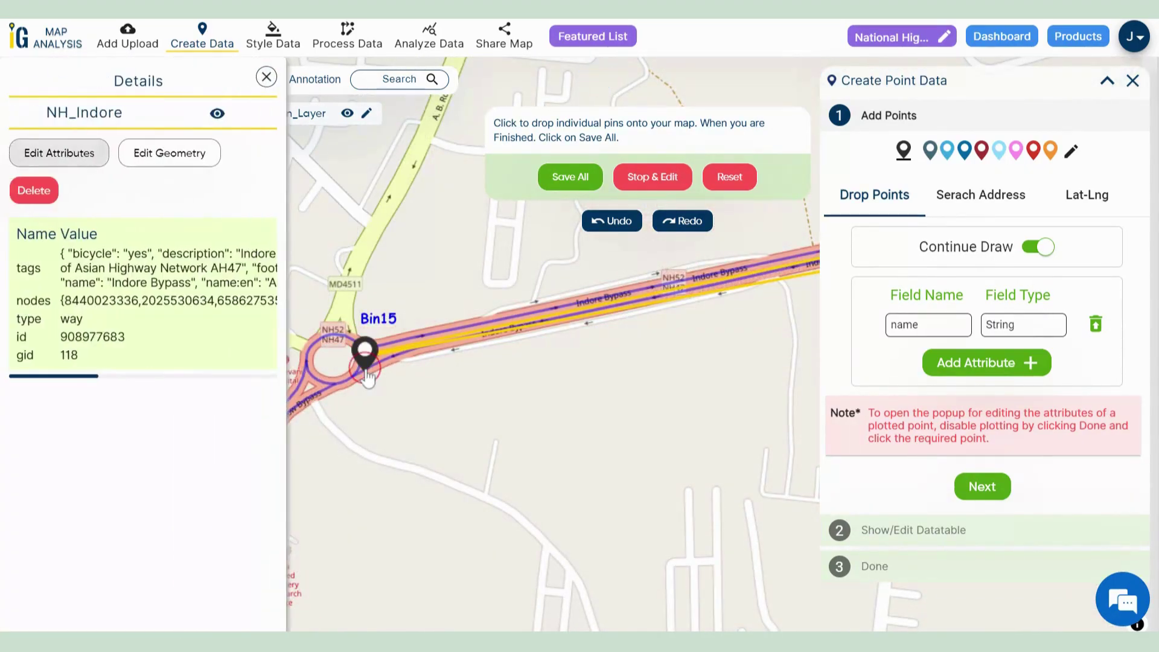
{"action": "left_click", "coordinate": [266, 81]}
{"action": "left_click", "coordinate": [562, 181]}
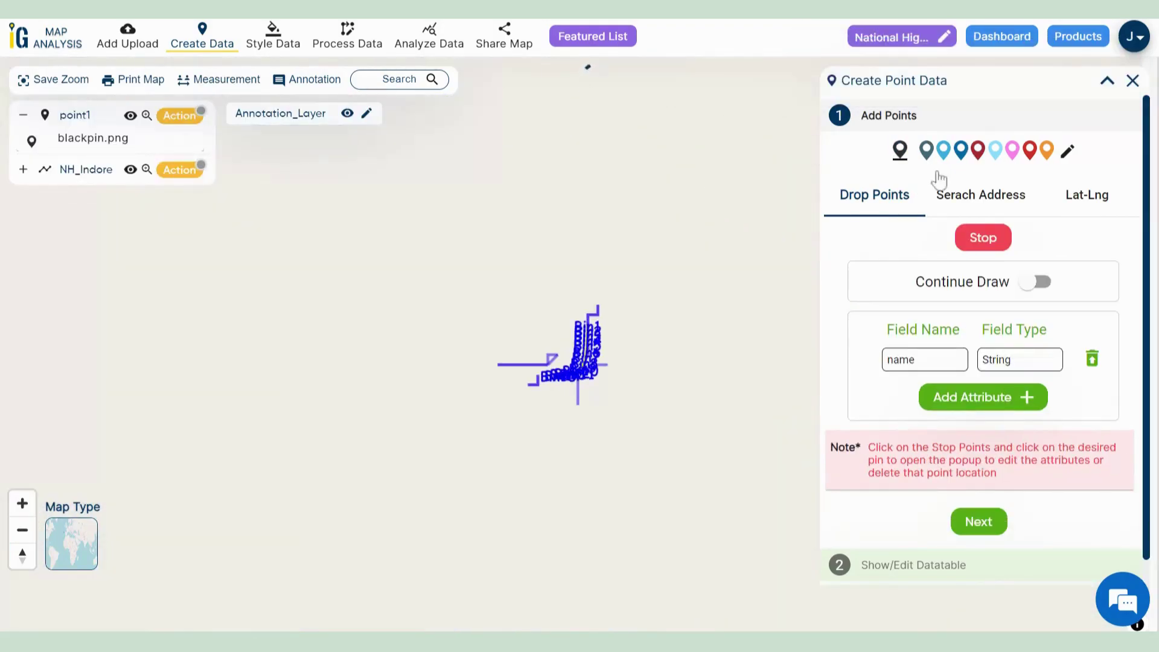
{"action": "left_click", "coordinate": [1126, 81]}
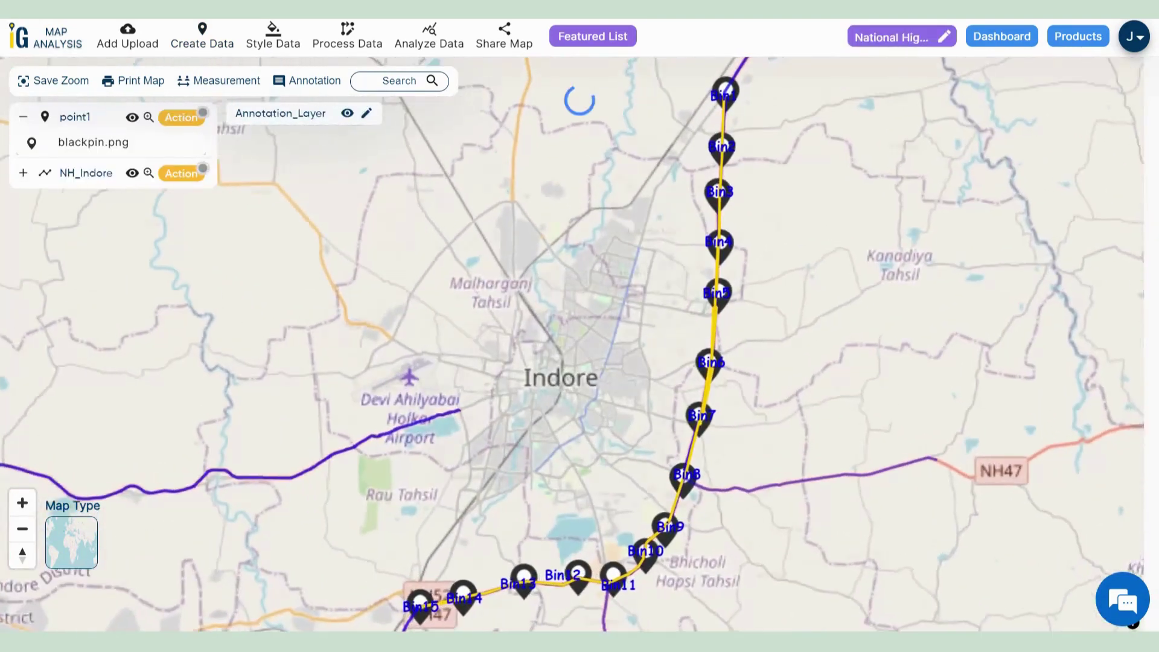
- Rename the point1 layer as Dustbins, save the name and collapse its legend in the layer list
{"action": "left_click", "coordinate": [181, 118]}
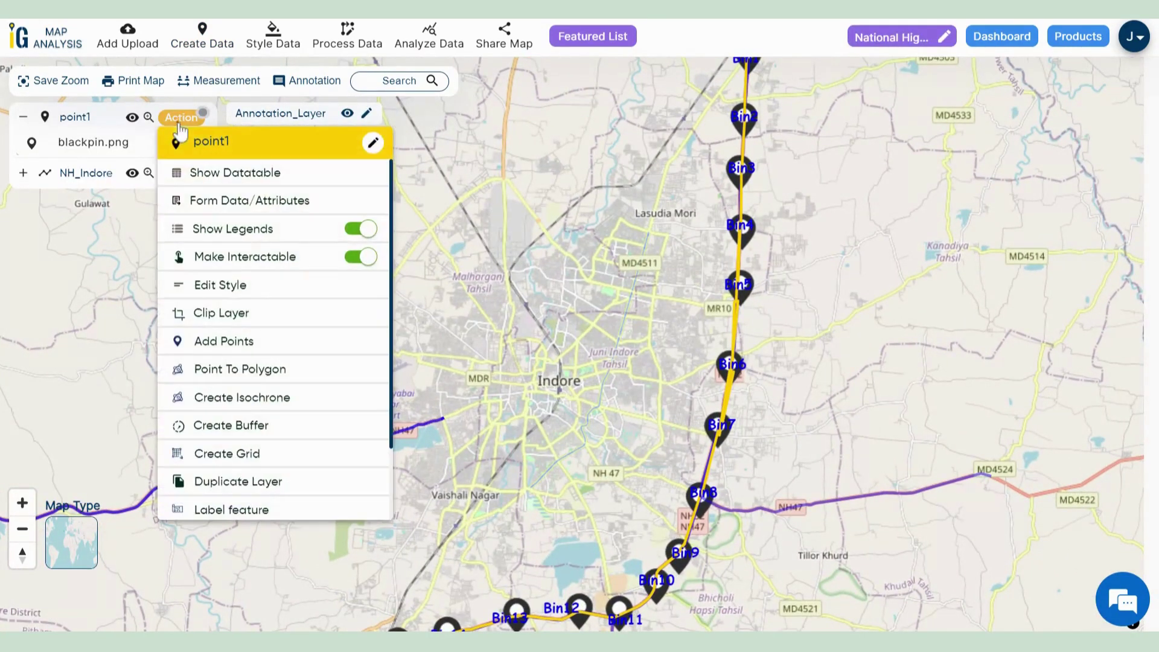
{"action": "left_click", "coordinate": [376, 148]}
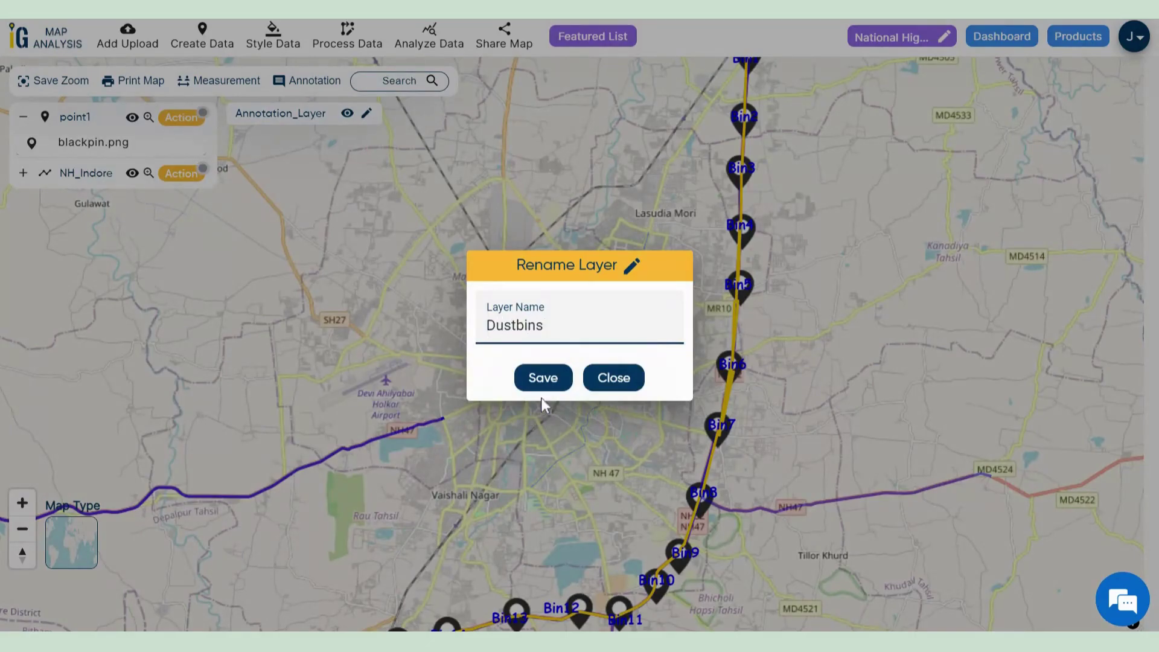
{"action": "left_click", "coordinate": [543, 380]}
{"action": "left_click", "coordinate": [24, 121]}
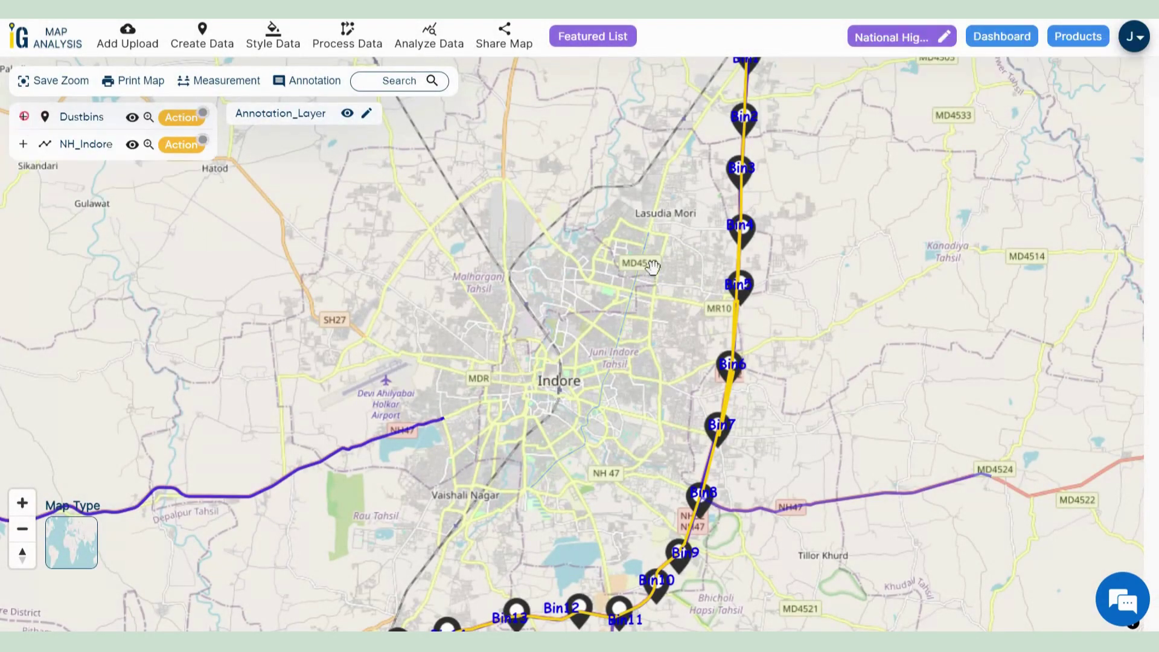
- Move the Bin1 and Bin2 annotation labels off their markers to the east side of the highway
{"action": "scroll", "coordinate": [513, 338], "scroll_direction": "down", "scroll_amount": 3}
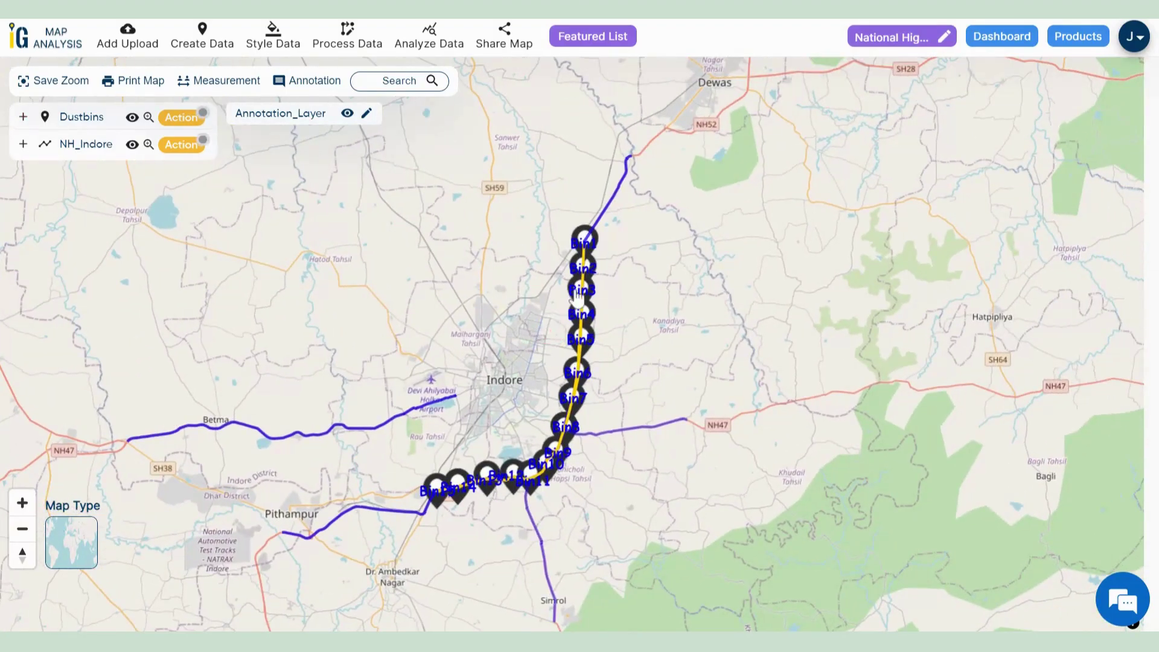
{"action": "scroll", "coordinate": [578, 296], "scroll_direction": "up", "scroll_amount": 3}
{"action": "left_click_drag", "start_coordinate": [562, 237], "coordinate": [596, 246]}
{"action": "left_click_drag", "start_coordinate": [559, 360], "coordinate": [586, 356]}
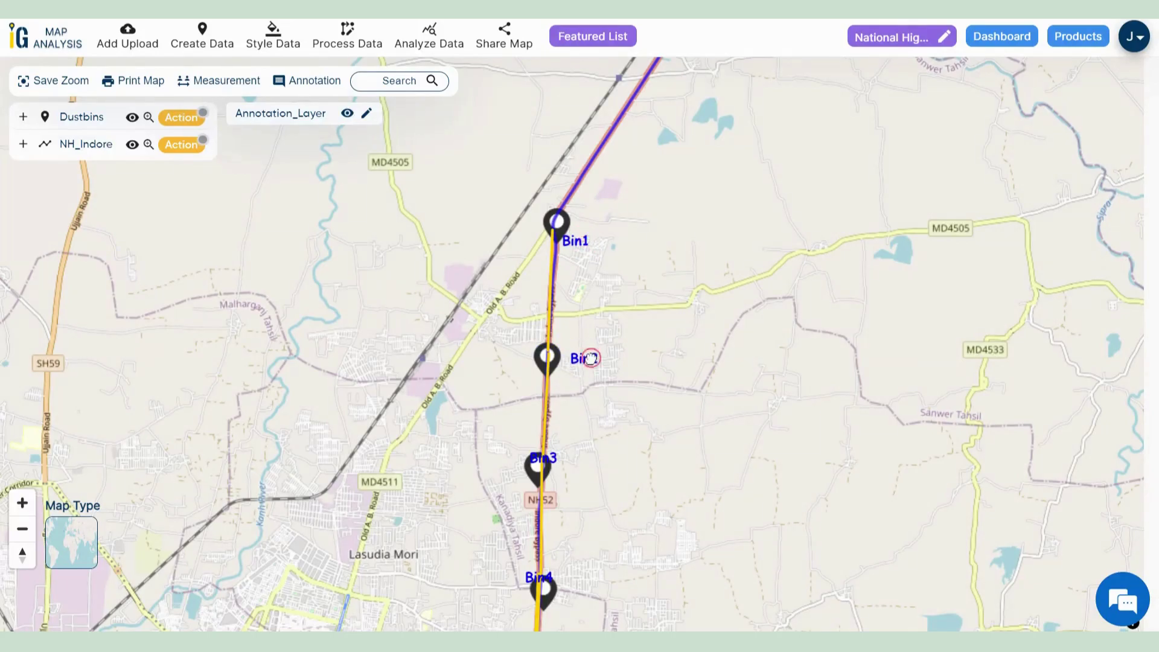
{"action": "left_click_drag", "start_coordinate": [570, 248], "coordinate": [578, 240]}
- Reposition the Bin3, Bin4 and Bin5 labels just east of their markers so they clear the pins
{"action": "left_click_drag", "start_coordinate": [548, 480], "coordinate": [652, 199]}
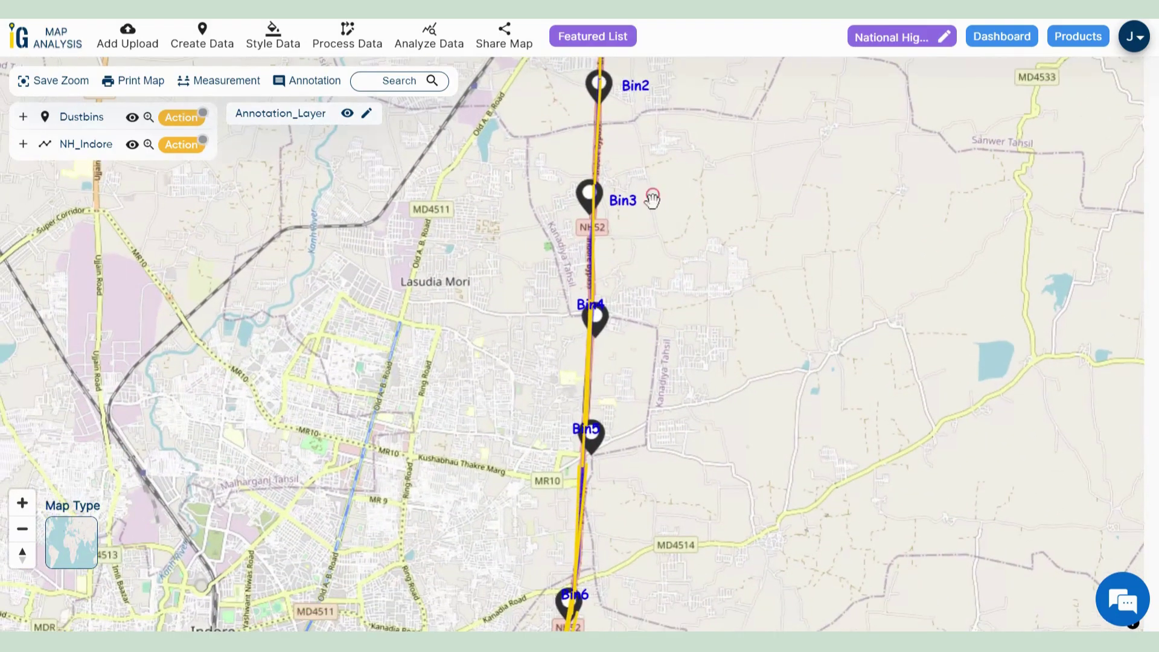
{"action": "left_click_drag", "start_coordinate": [594, 312], "coordinate": [634, 330]}
{"action": "left_click_drag", "start_coordinate": [591, 435], "coordinate": [619, 438]}
- Shift the Bin6 and Bin7 labels to the east of their markers, clear of the highway line
{"action": "scroll", "coordinate": [622, 436], "scroll_direction": "up", "scroll_amount": 4}
{"action": "scroll", "coordinate": [625, 440], "scroll_direction": "down", "scroll_amount": 5}
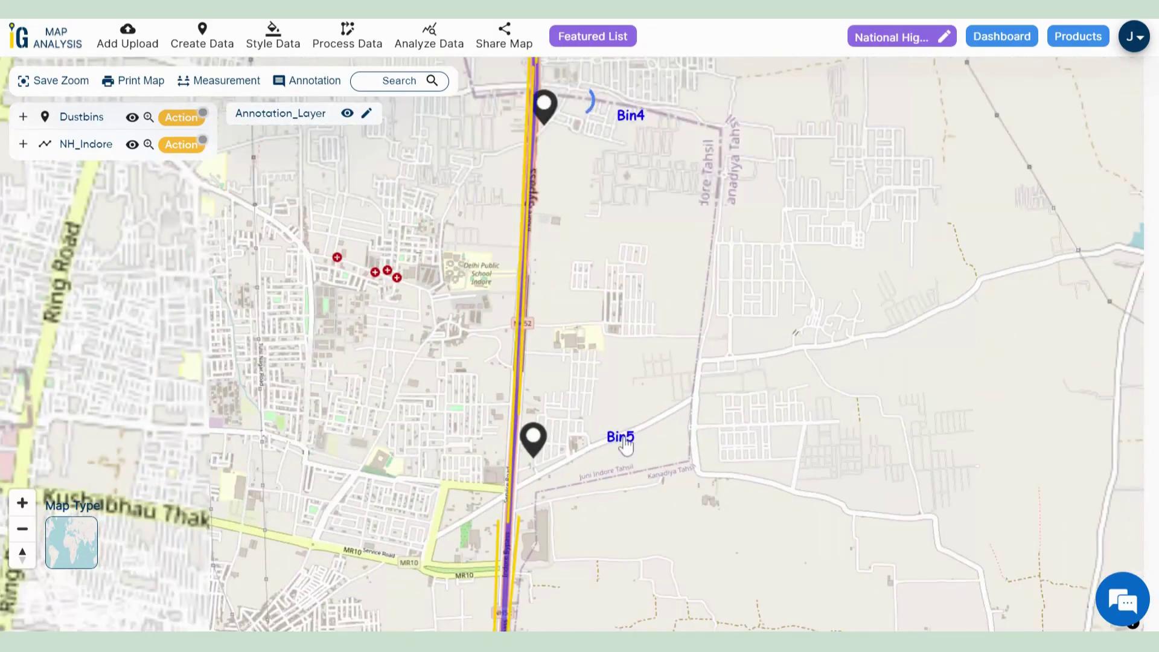
{"action": "left_click_drag", "start_coordinate": [668, 440], "coordinate": [711, 273]}
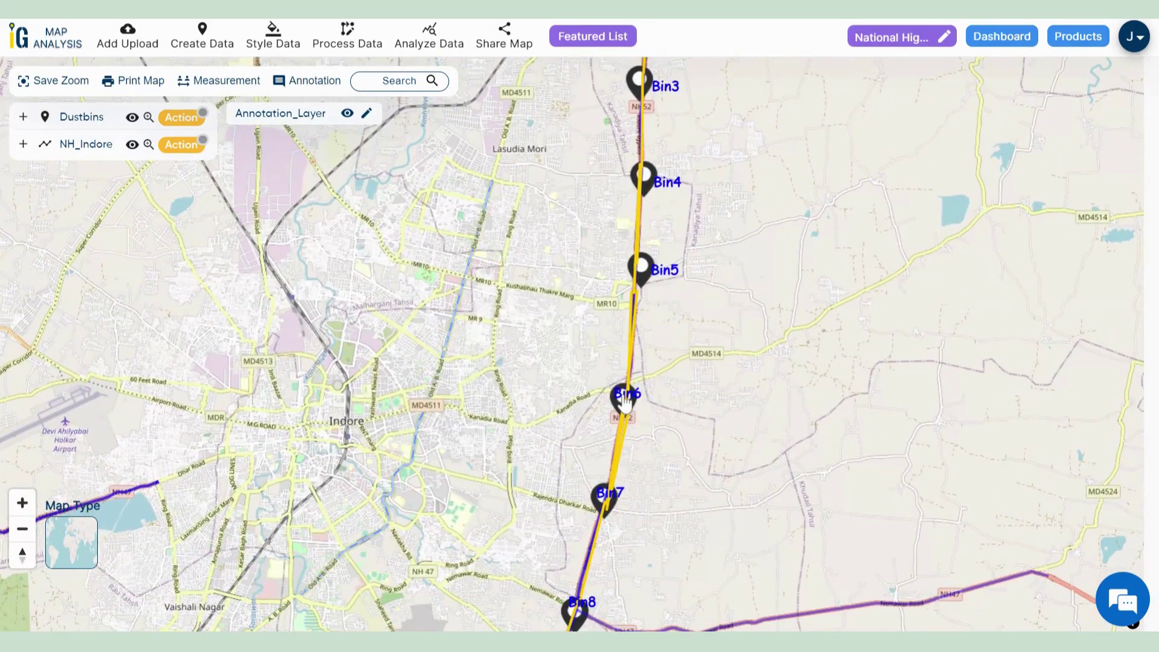
{"action": "left_click_drag", "start_coordinate": [613, 502], "coordinate": [637, 507]}
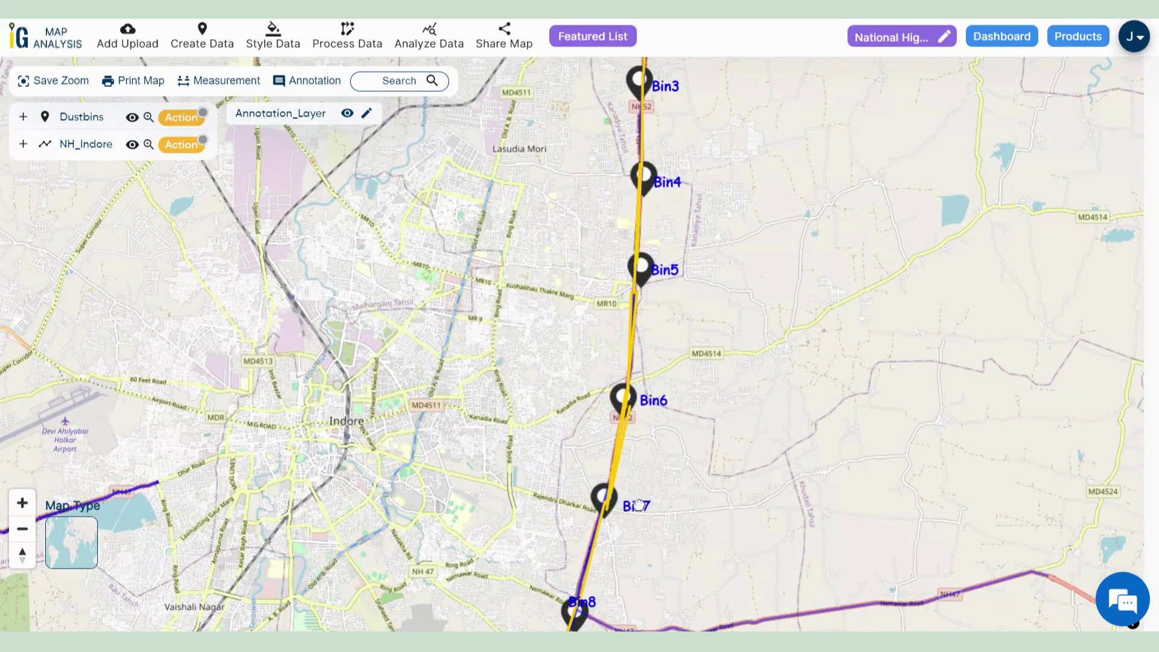
- Move the Bin8, Bin9, Bin10 and Bin11 labels to the southeast of their markers along the highway bend
{"action": "left_click_drag", "start_coordinate": [713, 453], "coordinate": [778, 156]}
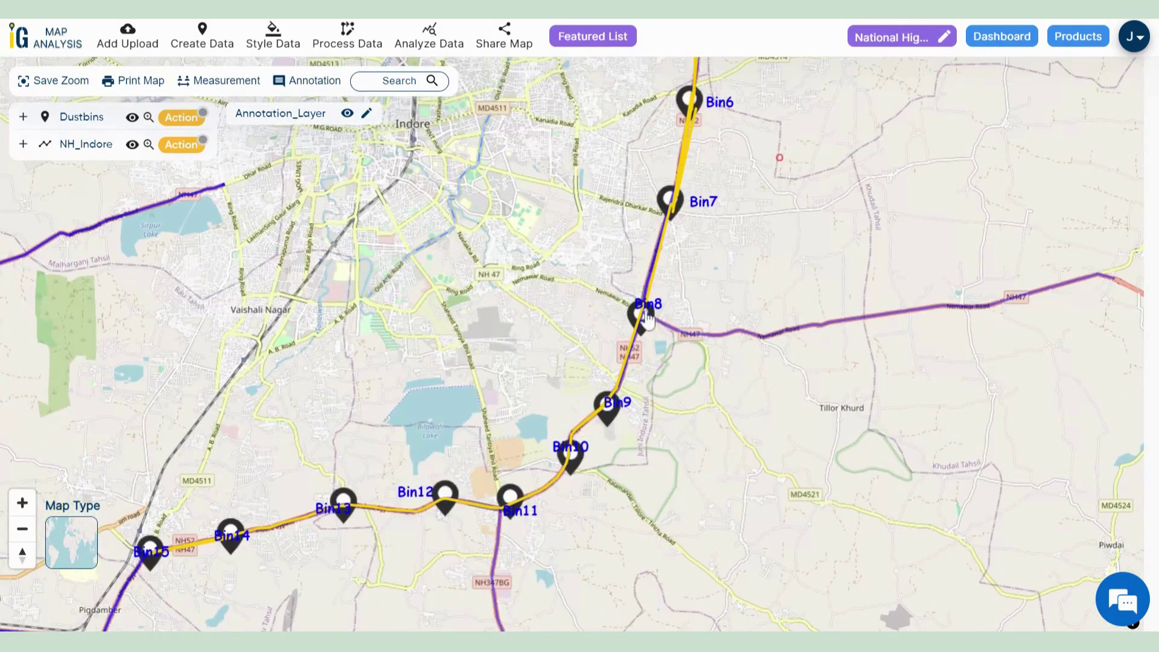
{"action": "left_click_drag", "start_coordinate": [648, 306], "coordinate": [657, 337]}
{"action": "left_click_drag", "start_coordinate": [620, 415], "coordinate": [632, 423]}
{"action": "left_click_drag", "start_coordinate": [572, 454], "coordinate": [607, 474]}
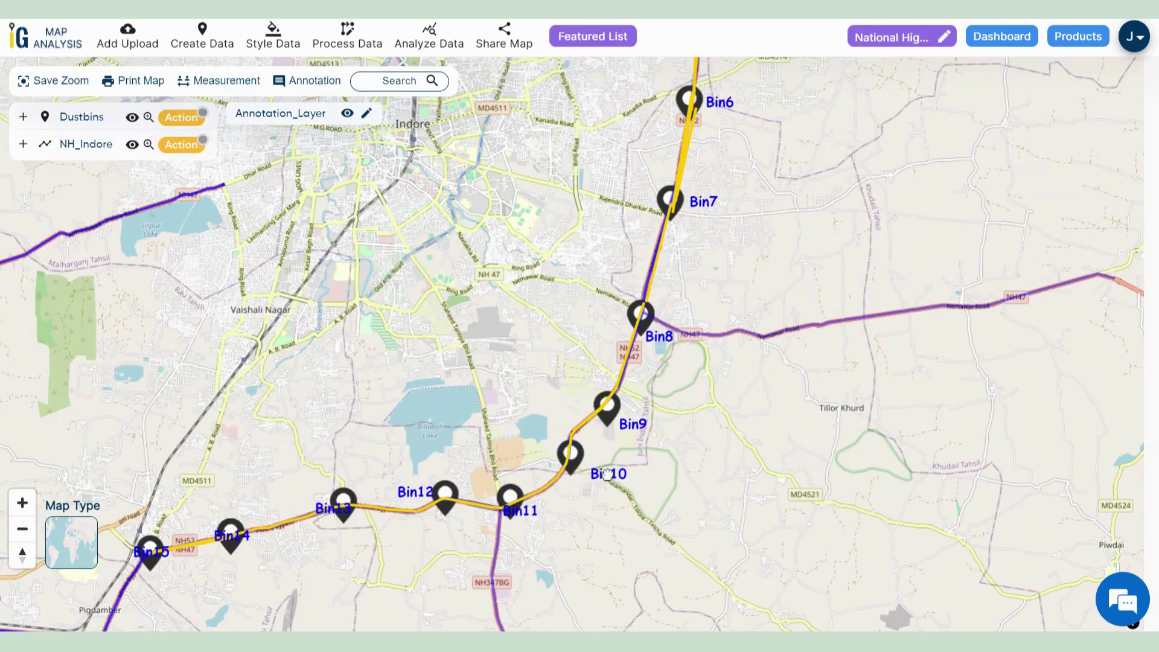
{"action": "left_click_drag", "start_coordinate": [524, 521], "coordinate": [526, 536]}
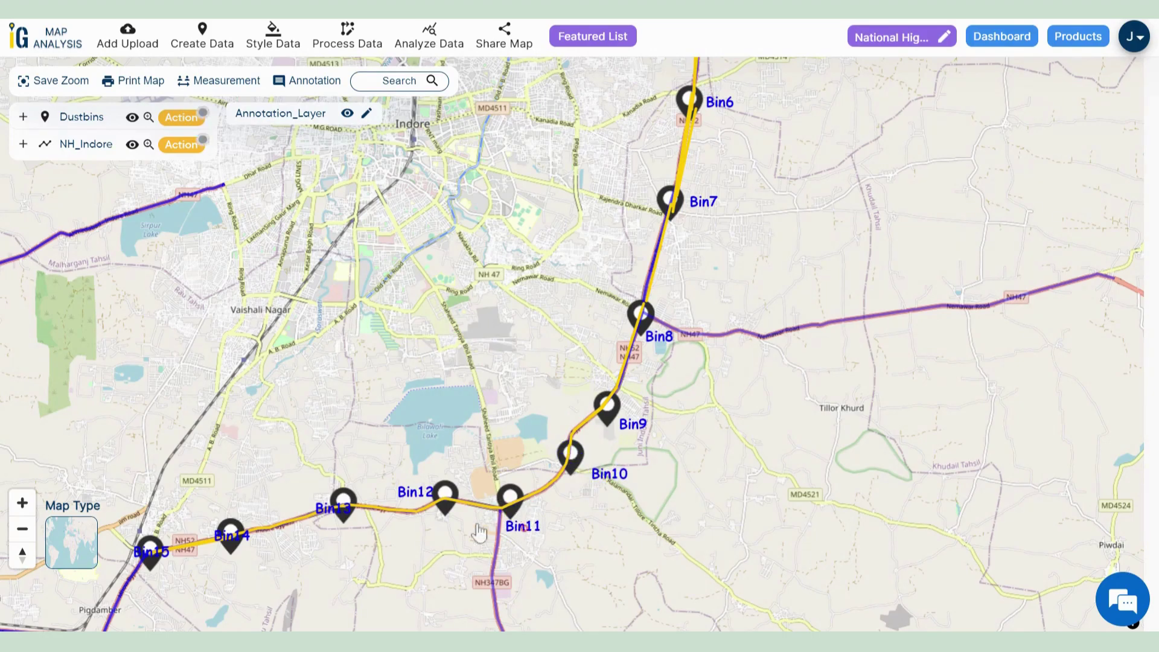
- Place the Bin12, Bin13, Bin14 and Bin15 labels just below their markers on the southern highway stretch
{"action": "left_click_drag", "start_coordinate": [426, 501], "coordinate": [434, 526]}
{"action": "left_click_drag", "start_coordinate": [331, 511], "coordinate": [323, 533]}
{"action": "left_click_drag", "start_coordinate": [222, 546], "coordinate": [218, 564]}
{"action": "left_click_drag", "start_coordinate": [145, 568], "coordinate": [143, 578]}
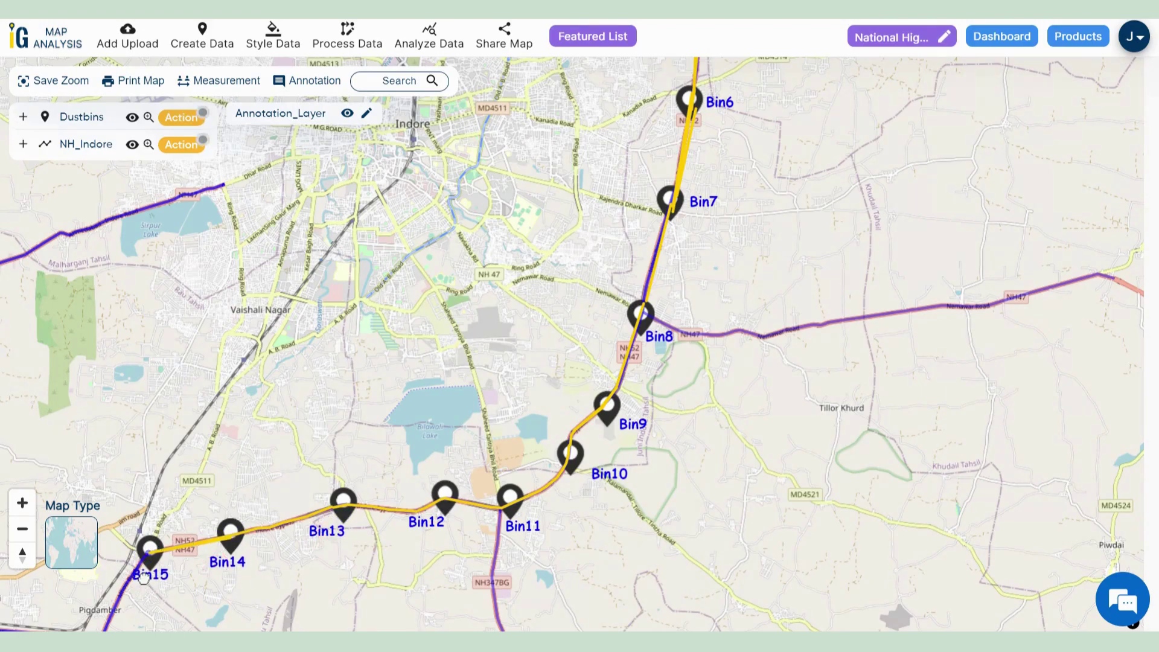
- Examine the full line of dustbin markers and labels along the highway from Bin1 to Bin15
{"action": "scroll", "coordinate": [776, 350], "scroll_direction": "down", "scroll_amount": 3}
{"action": "scroll", "coordinate": [694, 371], "scroll_direction": "up", "scroll_amount": 3}
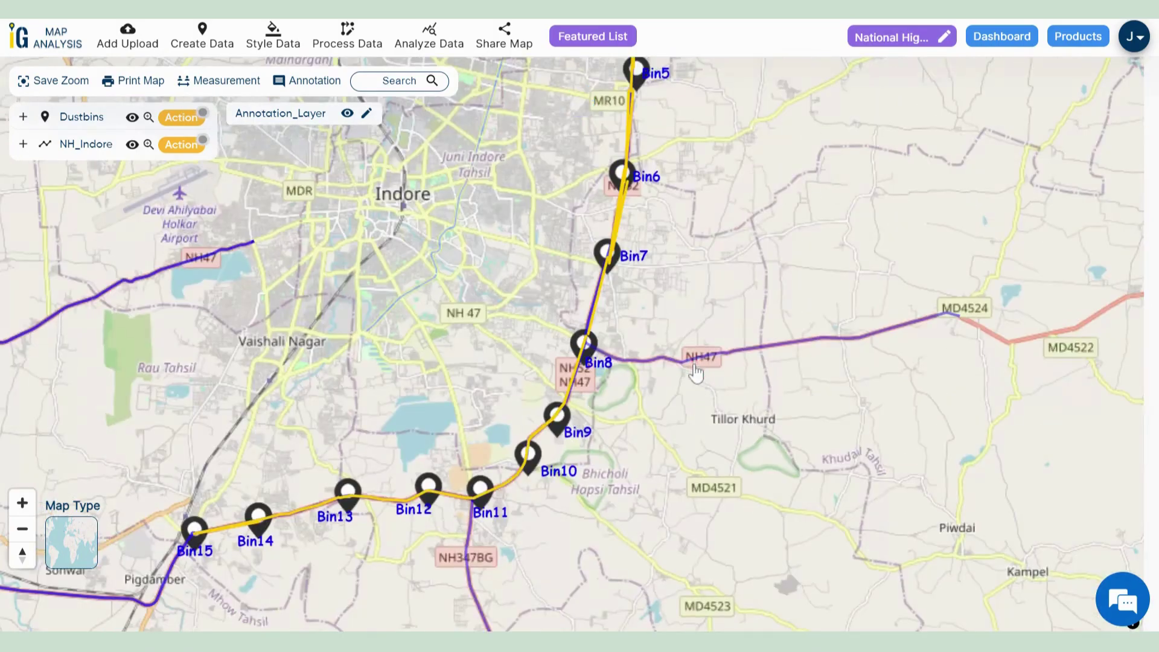
{"action": "scroll", "coordinate": [706, 510], "scroll_direction": "down", "scroll_amount": 1}
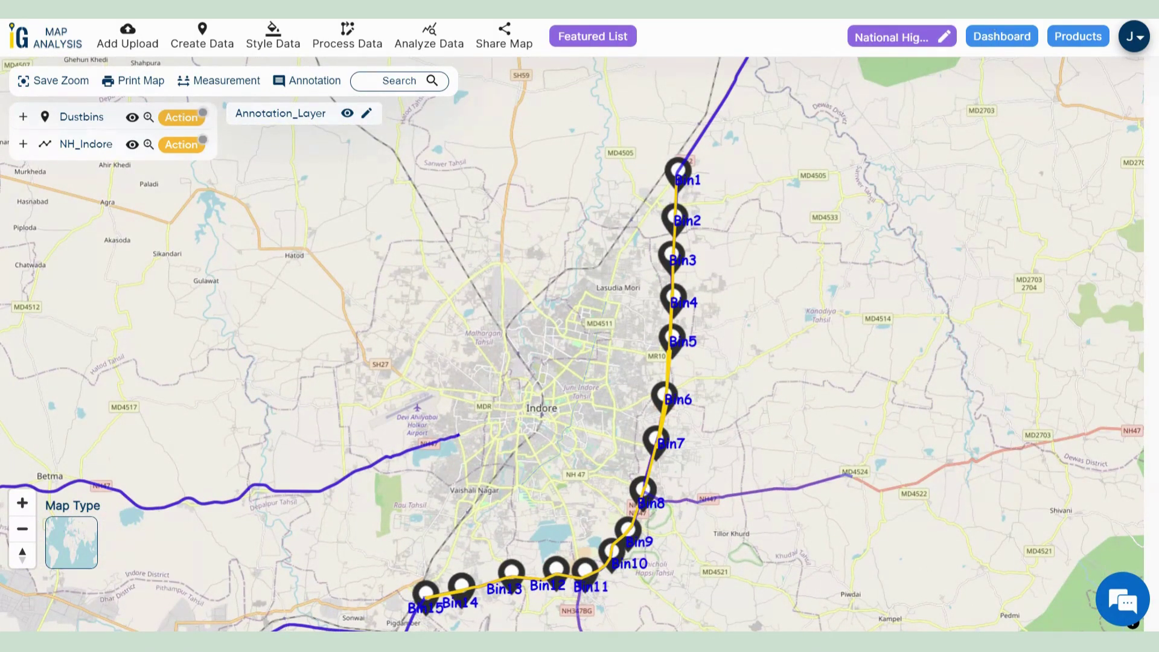
{"action": "scroll", "coordinate": [739, 303], "scroll_direction": "up", "scroll_amount": 1}
{"action": "left_click_drag", "start_coordinate": [688, 265], "coordinate": [676, 175]}
{"action": "left_click_drag", "start_coordinate": [677, 273], "coordinate": [724, 70]}
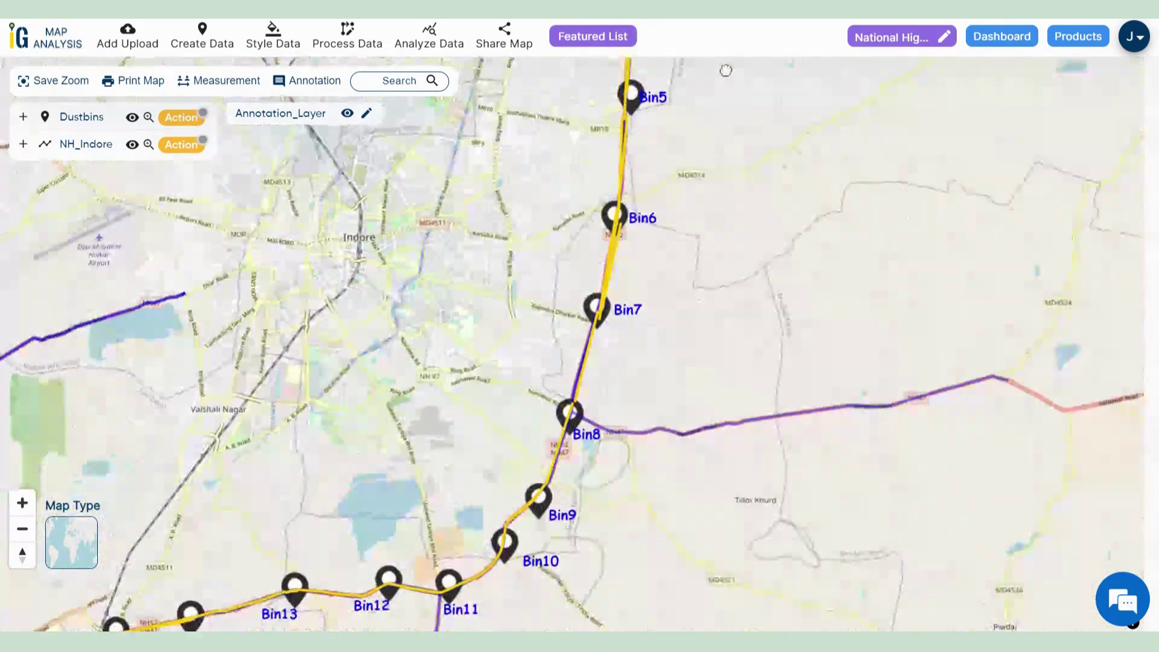
{"action": "left_click_drag", "start_coordinate": [672, 363], "coordinate": [657, 415]}
{"action": "scroll", "coordinate": [773, 262], "scroll_direction": "down", "scroll_amount": 2}
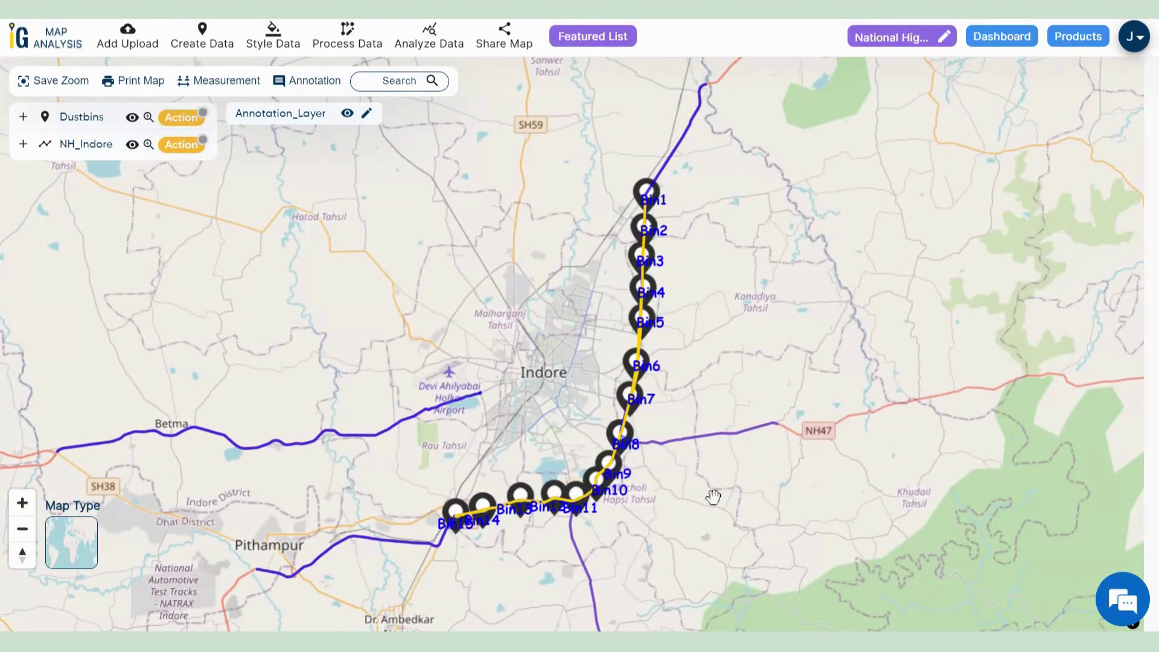